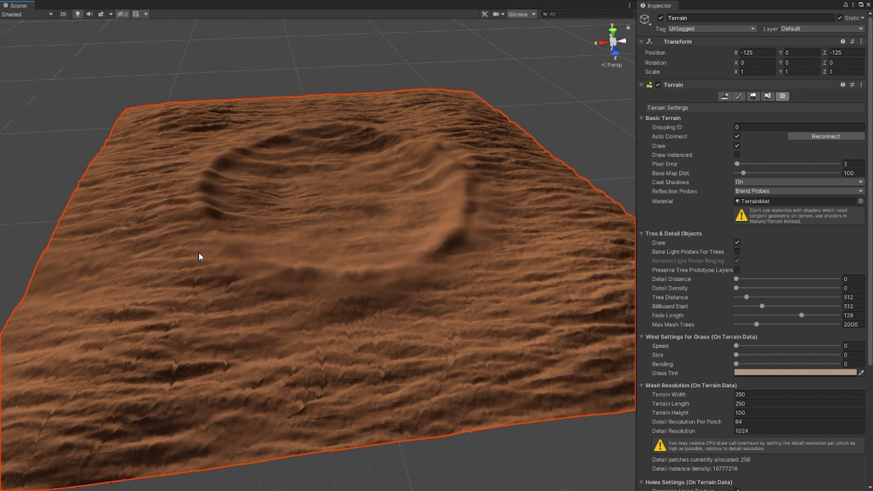
Set the Scene view's draw mode to Shaded Wireframe to expose the terrain's mesh
{"action": "left_click_drag", "start_coordinate": [517, 169], "coordinate": [523, 195], "text": "alt"}
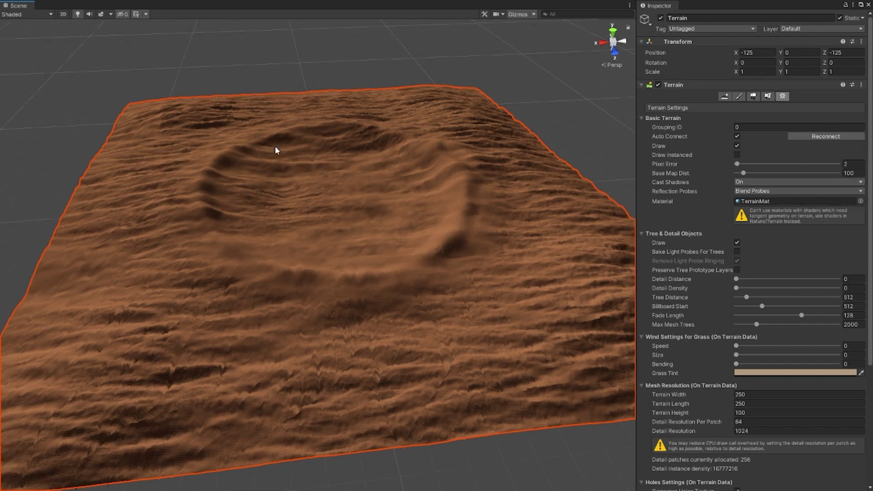
{"action": "left_click", "coordinate": [6, 14]}
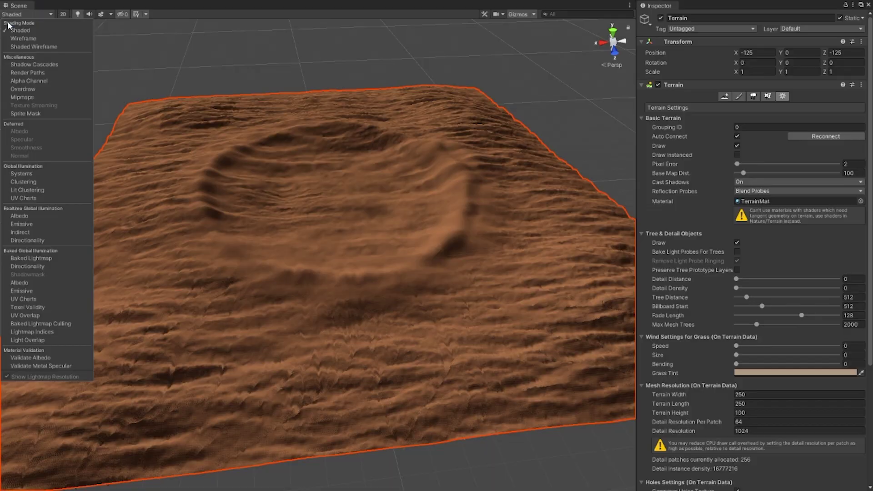
{"action": "left_click", "coordinate": [13, 47]}
{"action": "mouse_move", "coordinate": [326, 193]}
{"action": "left_mouse_down", "text": "alt"}
{"action": "mouse_move", "coordinate": [347, 171]}
{"action": "mouse_move", "coordinate": [382, 175]}
{"action": "left_mouse_up", "text": "alt"}
{"action": "mouse_move", "coordinate": [382, 175]}
{"action": "right_mouse_down", "text": "alt"}
{"action": "mouse_move", "coordinate": [346, 233]}
{"action": "mouse_move", "coordinate": [430, 137]}
{"action": "mouse_move", "coordinate": [437, 196]}
{"action": "mouse_move", "coordinate": [337, 367]}
{"action": "right_mouse_up", "text": "alt"}
{"action": "left_click_drag", "start_coordinate": [337, 367], "coordinate": [341, 302], "text": "alt"}
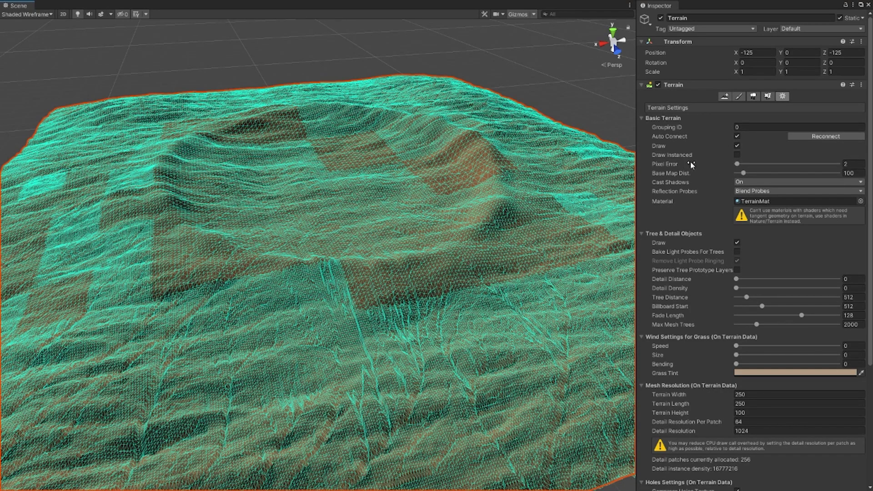
Try a Pixel Error of 1 on the terrain, set it to 4.6, and inspect the mesh density around the crater
{"action": "left_click_drag", "start_coordinate": [737, 163], "coordinate": [737, 167]}
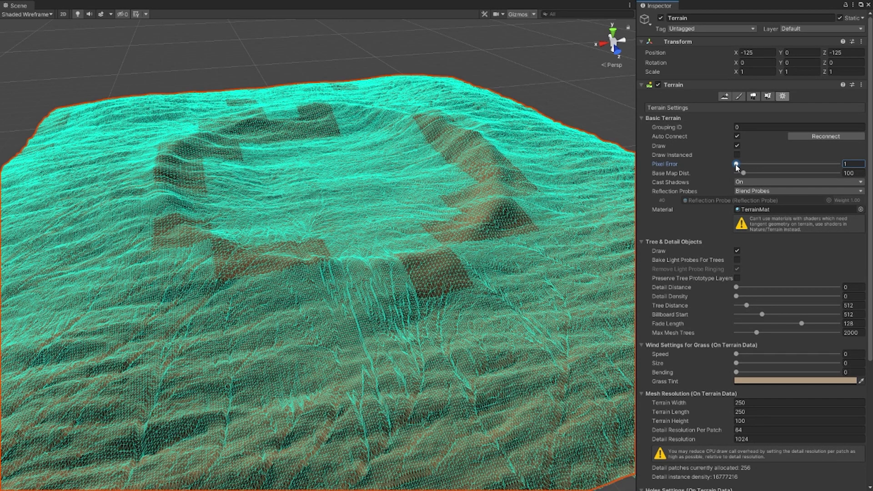
{"action": "left_click_drag", "start_coordinate": [737, 167], "coordinate": [739, 167]}
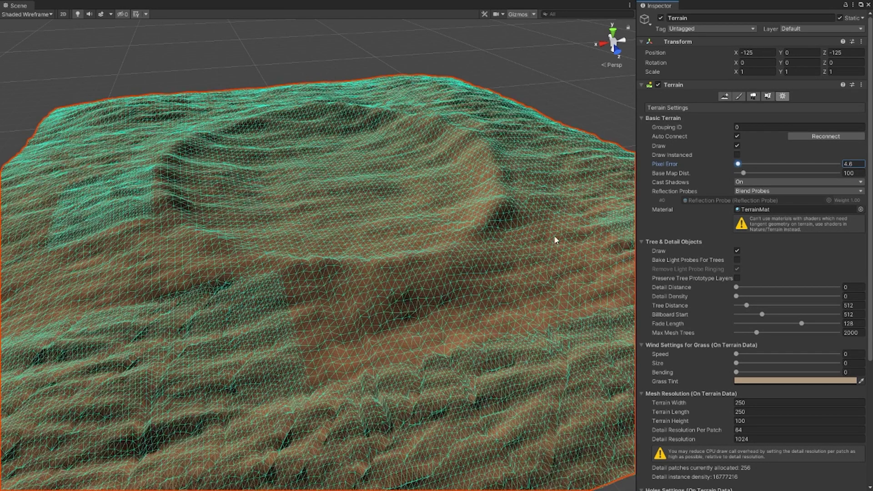
{"action": "scroll", "coordinate": [529, 234], "scroll_direction": "down", "scroll_amount": 3}
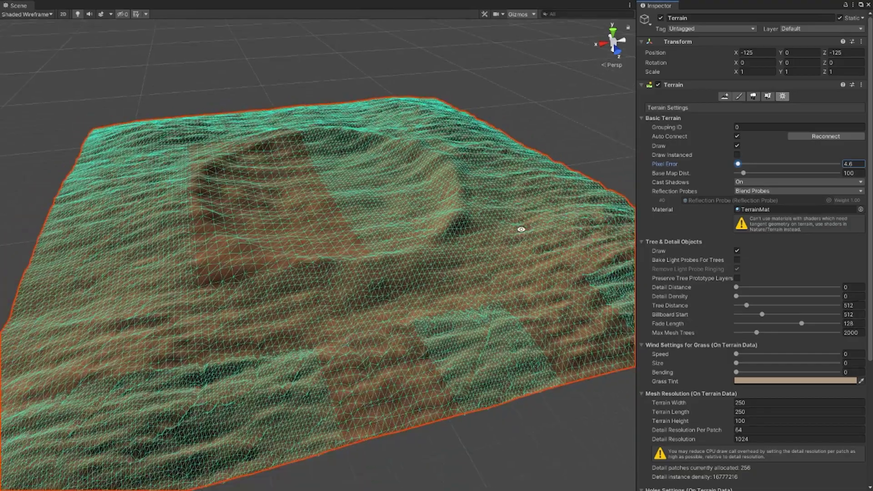
{"action": "left_click_drag", "start_coordinate": [521, 230], "coordinate": [476, 284], "text": "alt"}
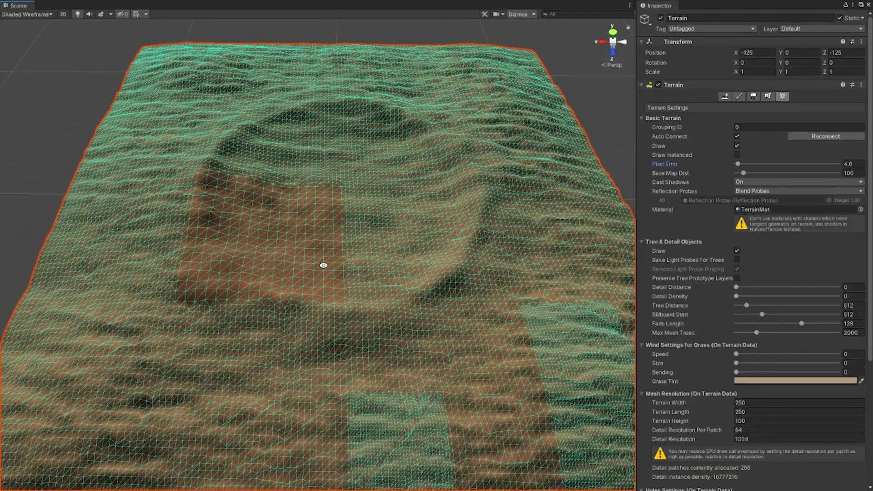
{"action": "left_click_drag", "start_coordinate": [321, 263], "coordinate": [299, 321], "text": "alt"}
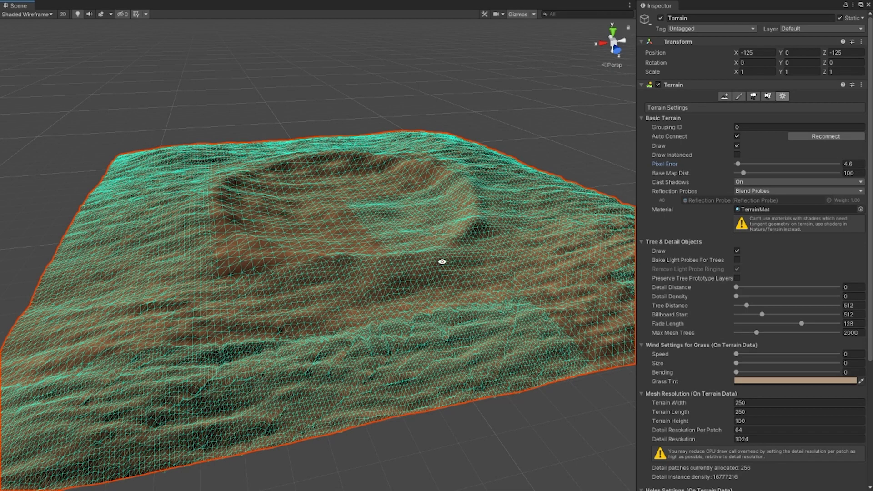
{"action": "left_click_drag", "start_coordinate": [444, 259], "coordinate": [493, 280], "text": "alt"}
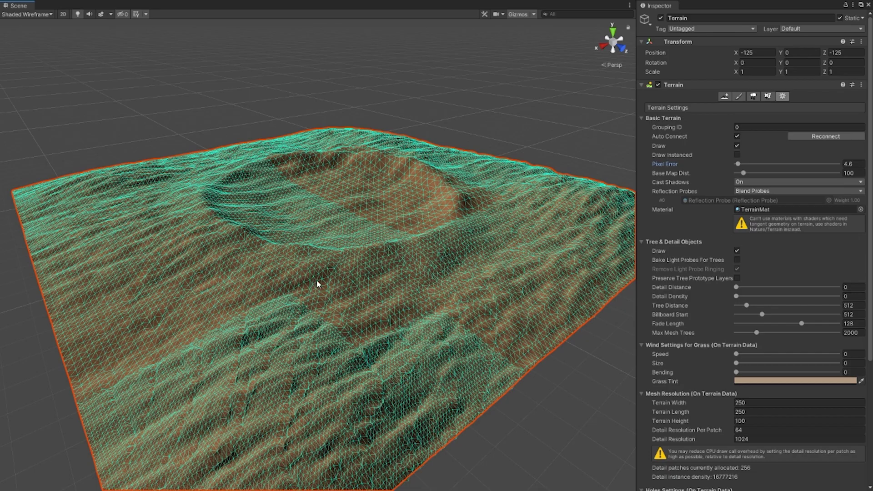
{"action": "left_click_drag", "start_coordinate": [514, 224], "coordinate": [456, 243], "text": "alt"}
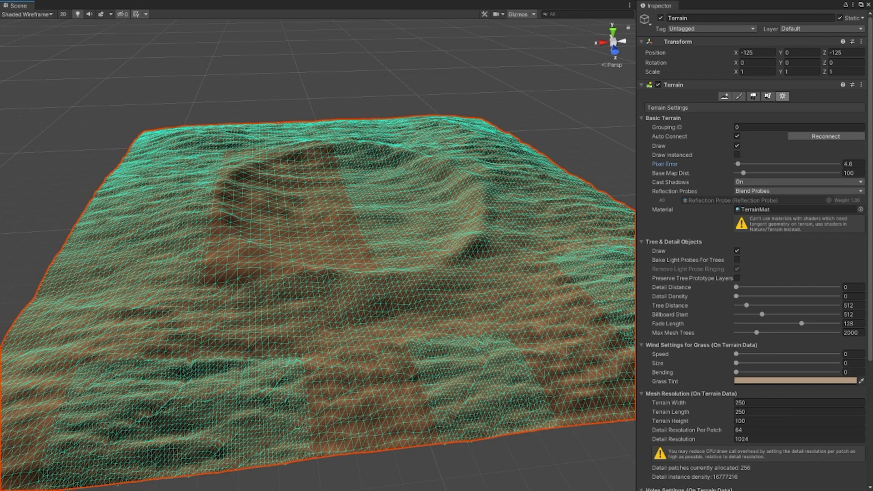
Switch to Visual Studio and look over the height-sampling code in the TerrainMesh.cs script
{"action": "left_click_drag", "start_coordinate": [871, 244], "coordinate": [509, 1]}
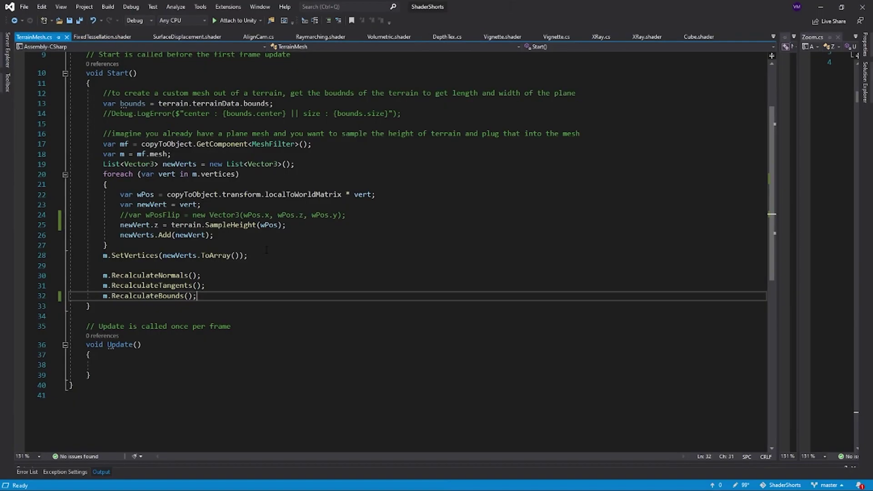
{"action": "mouse_move", "coordinate": [229, 225]}
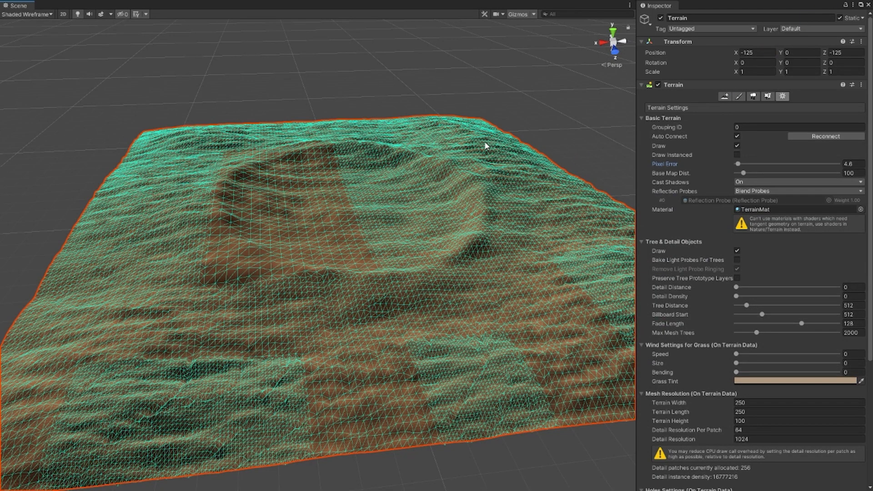
Back in Unity, add a Plane to the scene and scale it uniformly to 24.684
{"action": "scroll", "coordinate": [485, 143], "scroll_direction": "down", "scroll_amount": 6}
{"action": "left_click_drag", "start_coordinate": [493, 136], "coordinate": [500, 179], "text": "alt"}
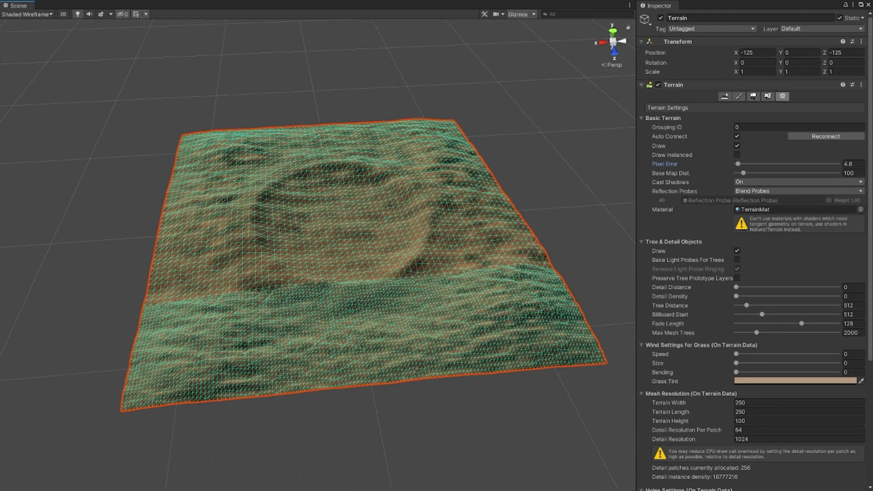
{"action": "left_click", "coordinate": [372, 243]}
{"action": "key", "text": "r"}
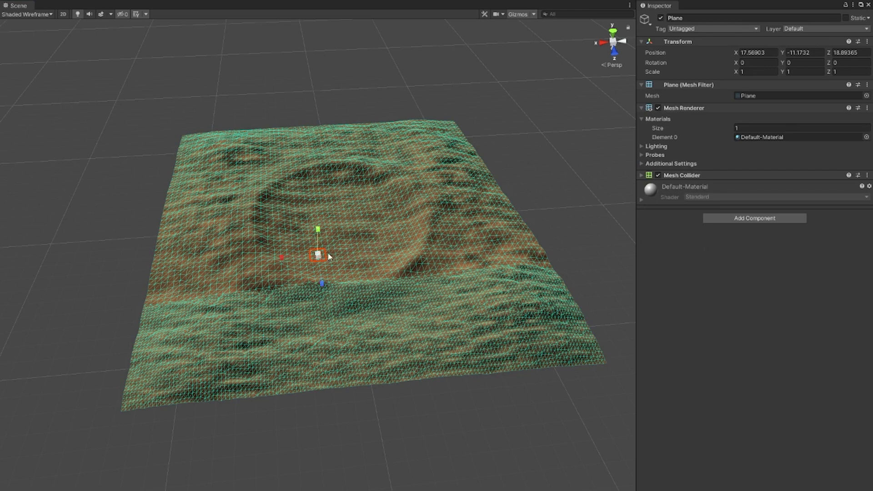
{"action": "left_click_drag", "start_coordinate": [318, 253], "coordinate": [152, 405]}
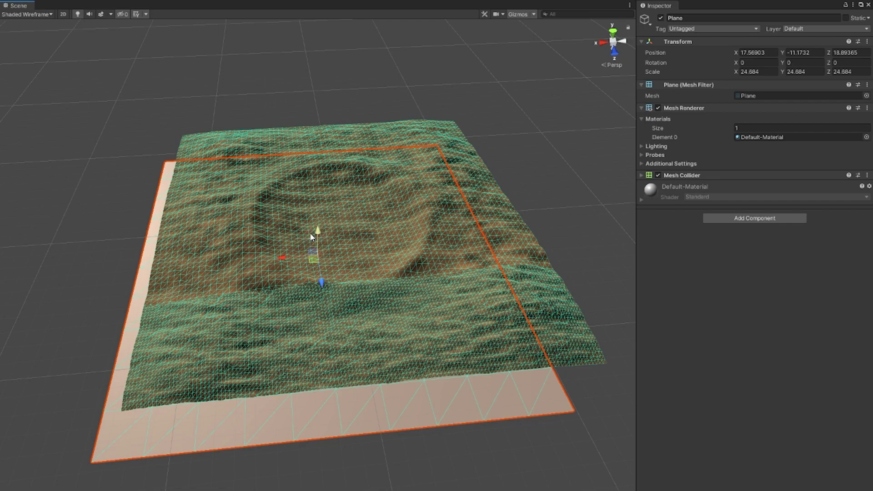
Raise the plane above the terrain to Y 44.1 and shift it sideways to X 8.8
{"action": "left_click_drag", "start_coordinate": [311, 236], "coordinate": [328, 185]}
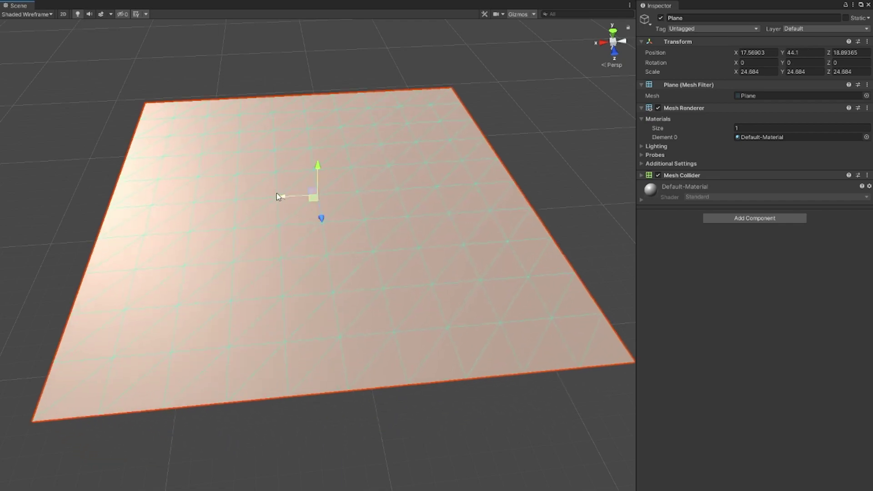
{"action": "left_click_drag", "start_coordinate": [277, 197], "coordinate": [300, 197]}
{"action": "left_click_drag", "start_coordinate": [331, 255], "coordinate": [357, 163], "text": "alt"}
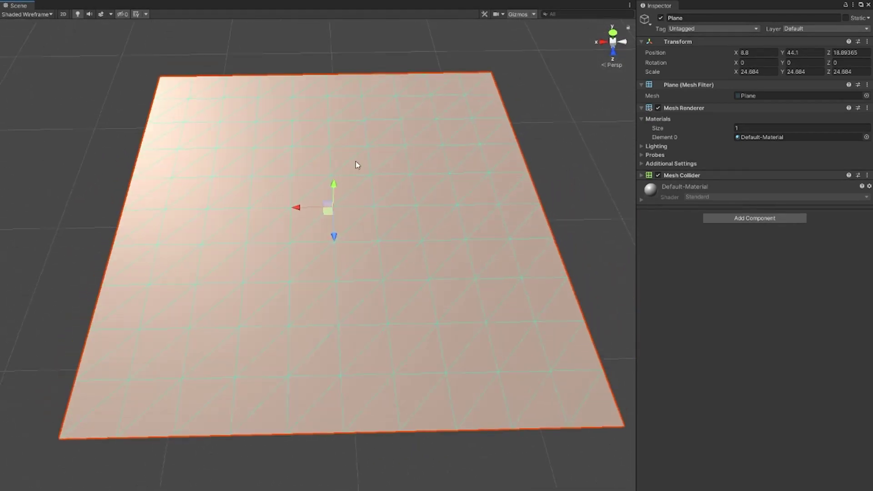
Show the scene in Wireframe mode and compare the plane's grid with the terrain mesh beneath it from several angles
{"action": "left_click", "coordinate": [40, 13]}
{"action": "left_click", "coordinate": [40, 40]}
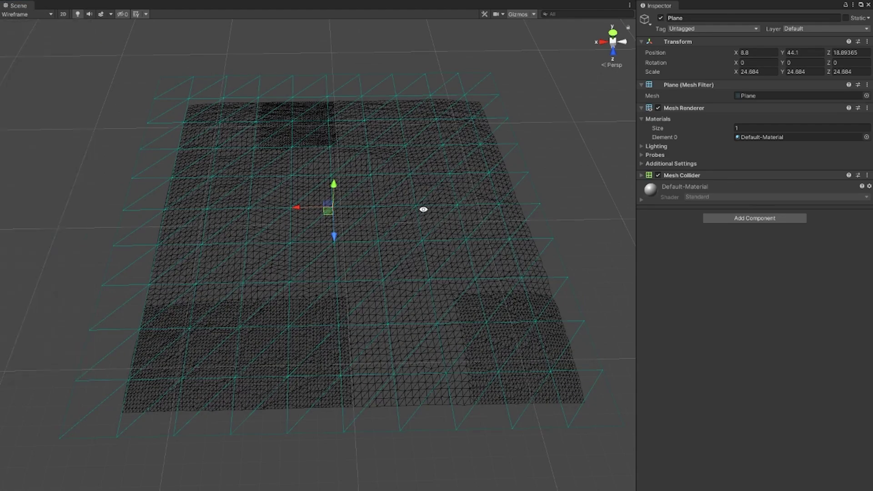
{"action": "left_click_drag", "start_coordinate": [423, 209], "coordinate": [441, 221], "text": "alt"}
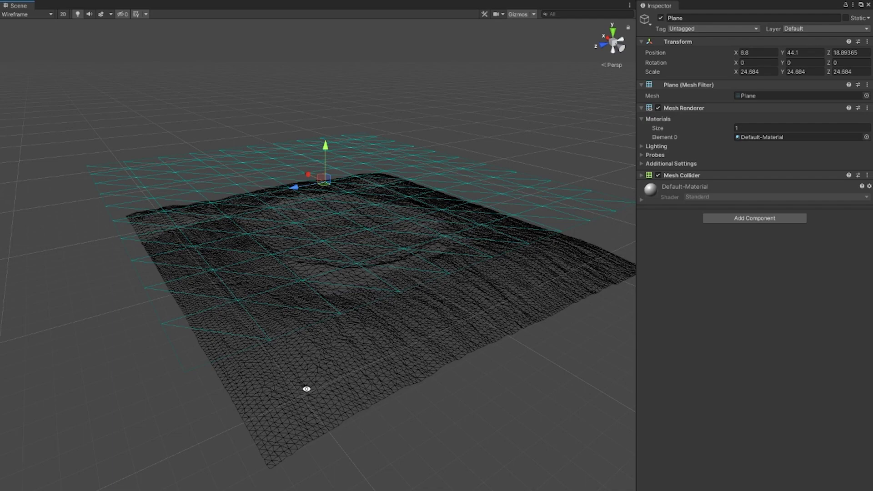
{"action": "left_click_drag", "start_coordinate": [306, 390], "coordinate": [403, 355], "text": "alt"}
{"action": "left_click_drag", "start_coordinate": [432, 294], "coordinate": [394, 344], "text": "alt"}
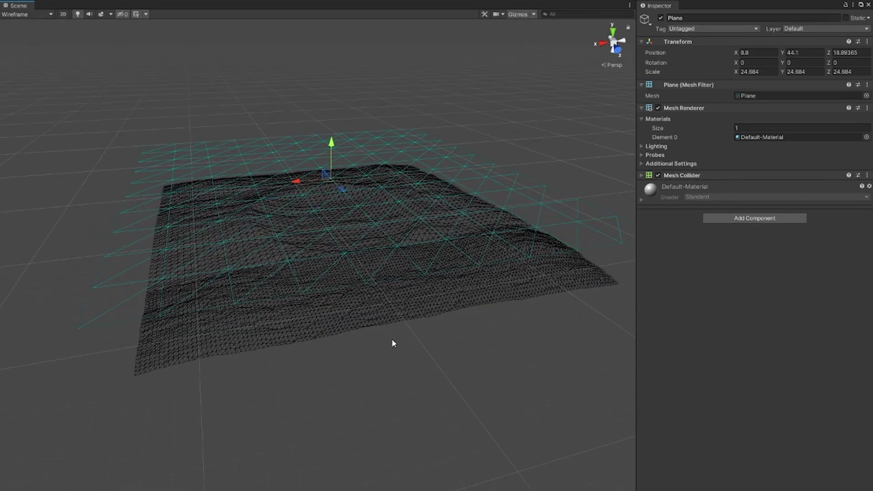
{"action": "left_click", "coordinate": [393, 343]}
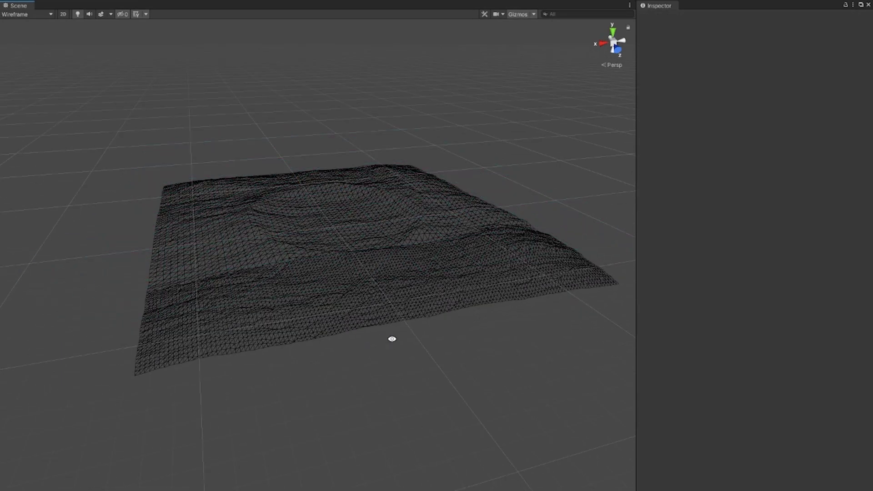
Switch to Visual Studio and review the TerrainMesh class declaration with its terrain and copyToObject fields
{"action": "left_click", "coordinate": [377, 277]}
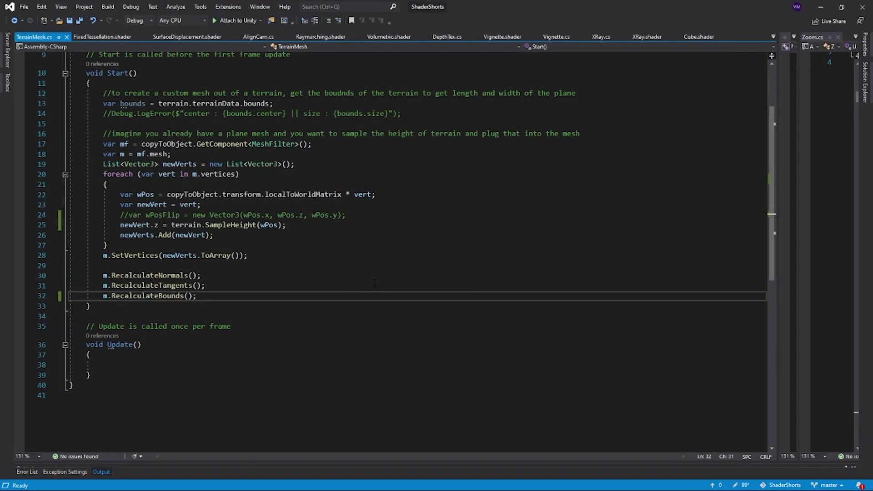
{"action": "scroll", "coordinate": [375, 283], "scroll_direction": "up", "scroll_amount": 3}
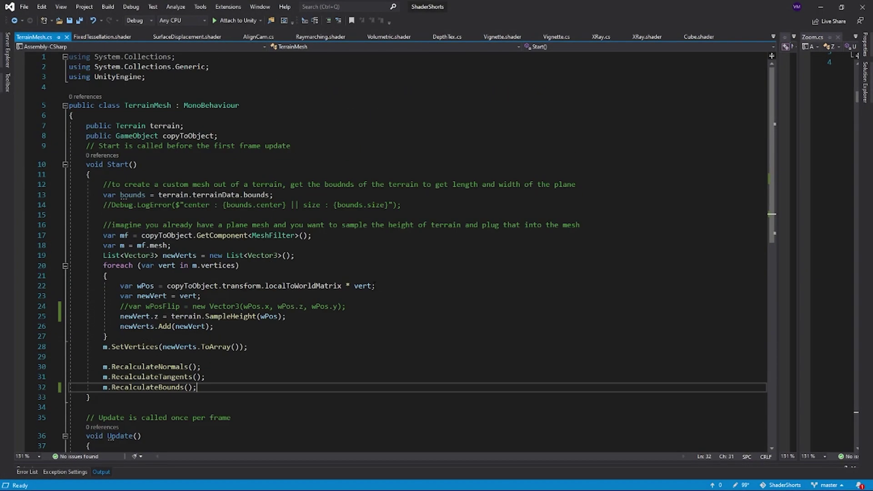
{"action": "double_click", "coordinate": [156, 107]}
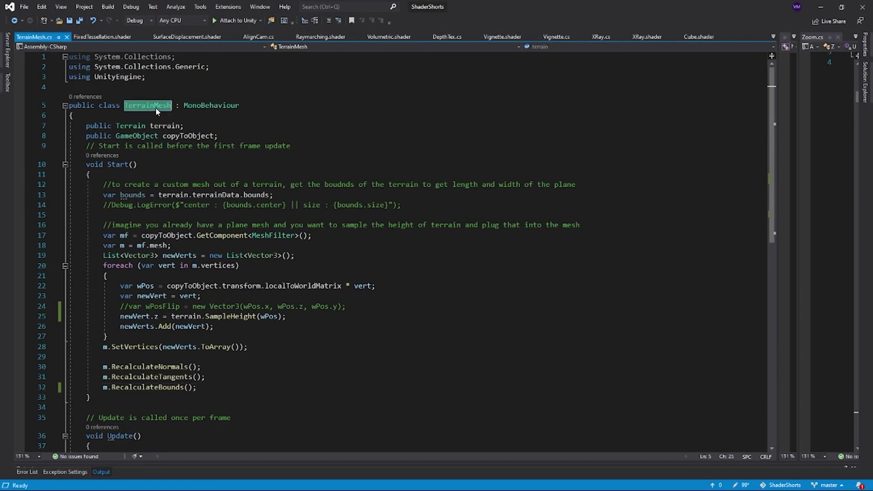
{"action": "double_click", "coordinate": [163, 125]}
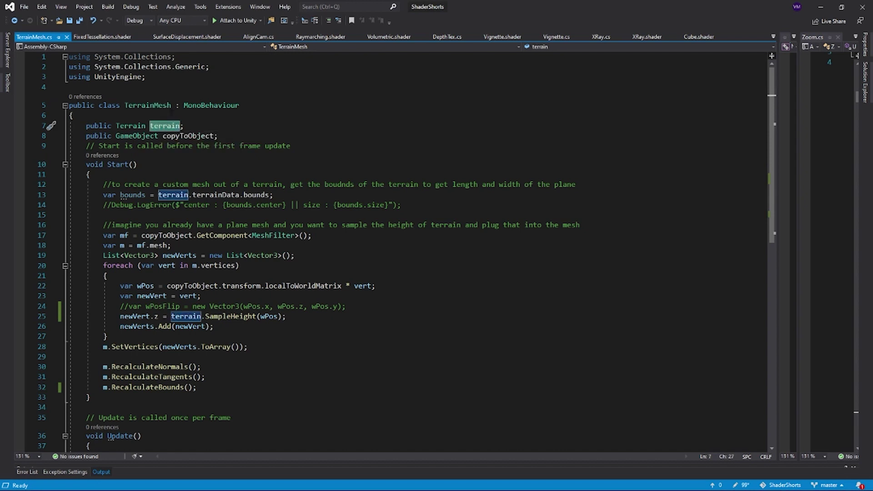
{"action": "double_click", "coordinate": [188, 135]}
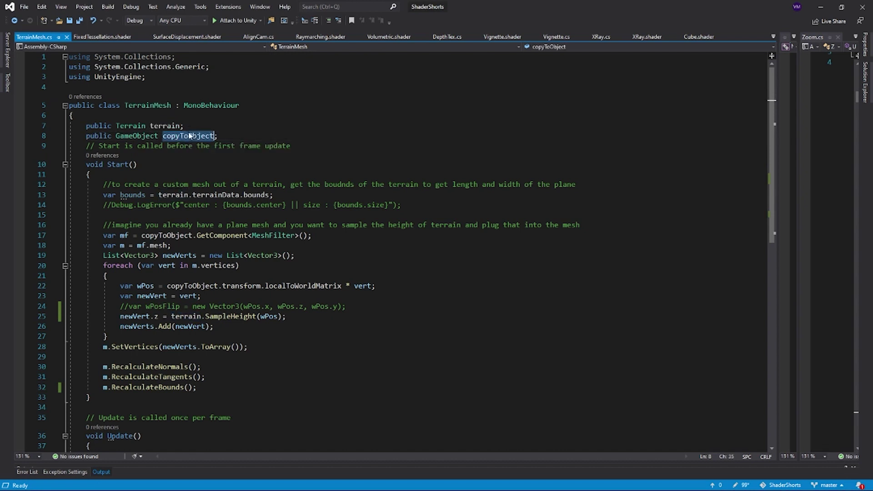
{"action": "left_click", "coordinate": [230, 133]}
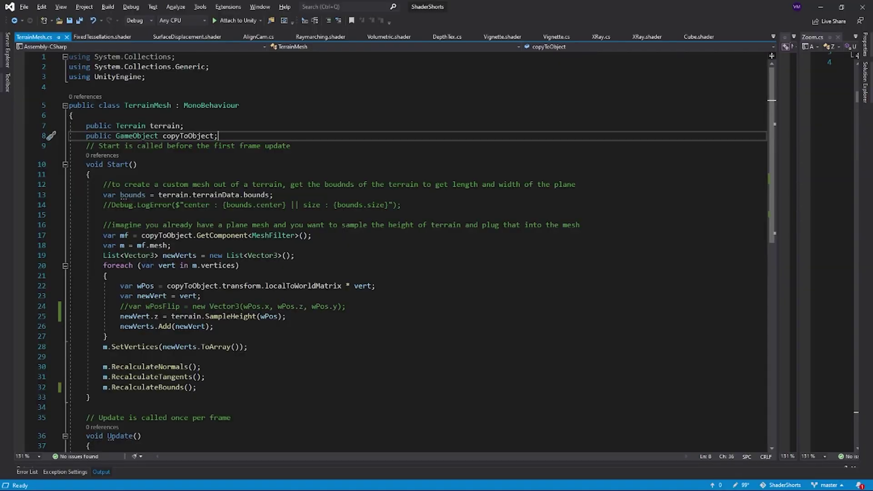
{"action": "scroll", "coordinate": [148, 170], "scroll_direction": "down", "scroll_amount": 1}
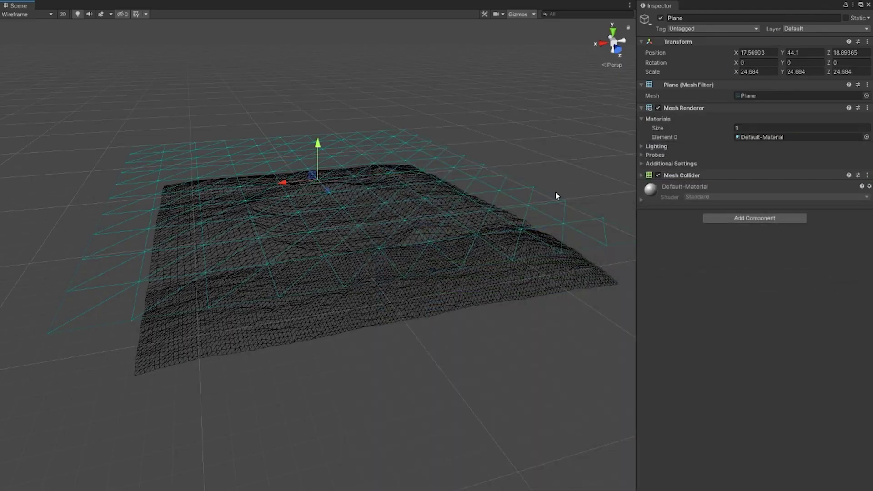
In Unity, view the scene from the top and center the plane over the terrain at X 5.5, Z 12.7
{"action": "left_click_drag", "start_coordinate": [539, 199], "coordinate": [505, 303], "text": "alt"}
{"action": "scroll", "coordinate": [331, 264], "scroll_direction": "down", "scroll_amount": 4}
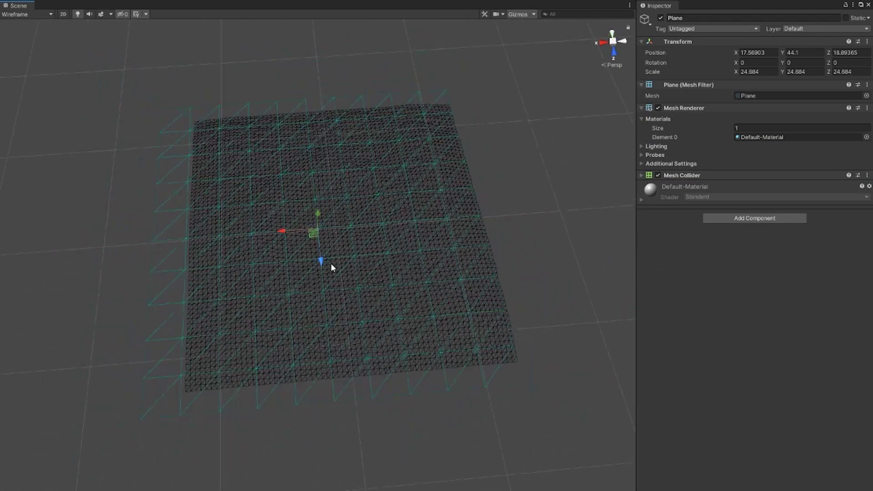
{"action": "left_click_drag", "start_coordinate": [387, 207], "coordinate": [401, 232], "text": "alt"}
{"action": "left_click_drag", "start_coordinate": [622, 93], "coordinate": [613, 30], "text": "alt"}
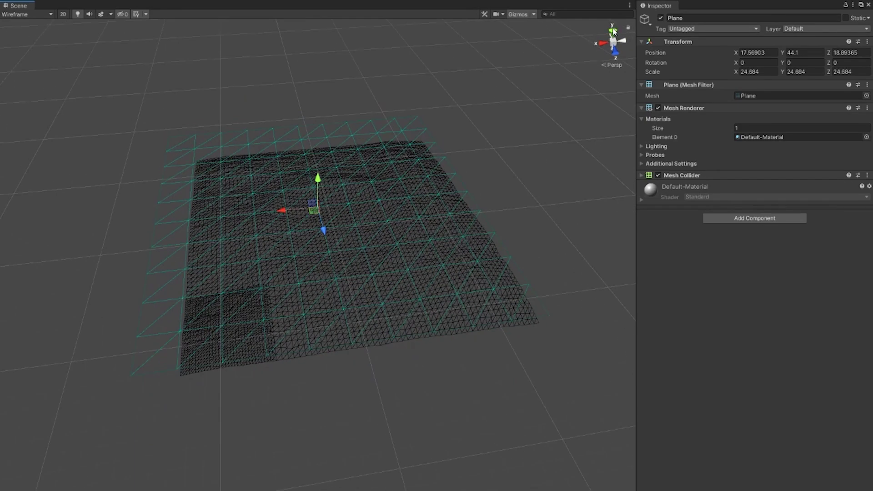
{"action": "left_click", "coordinate": [614, 31]}
{"action": "scroll", "coordinate": [409, 202], "scroll_direction": "down", "scroll_amount": 2}
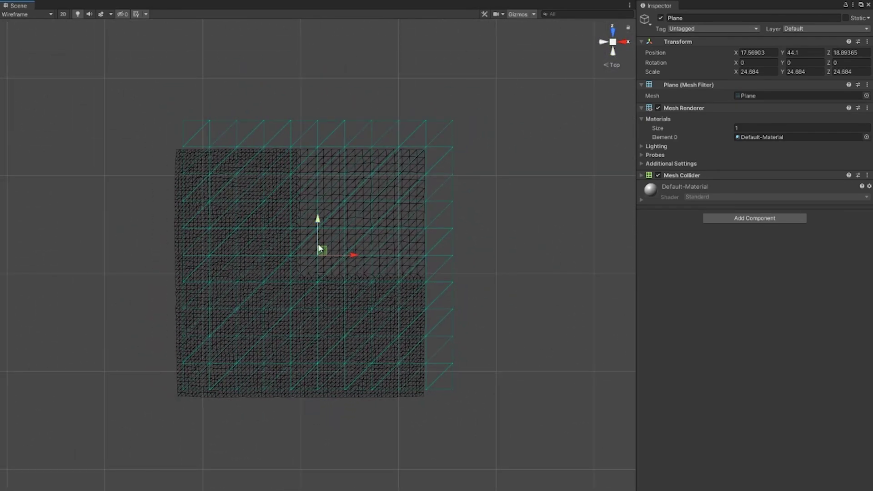
{"action": "left_click_drag", "start_coordinate": [320, 248], "coordinate": [307, 254]}
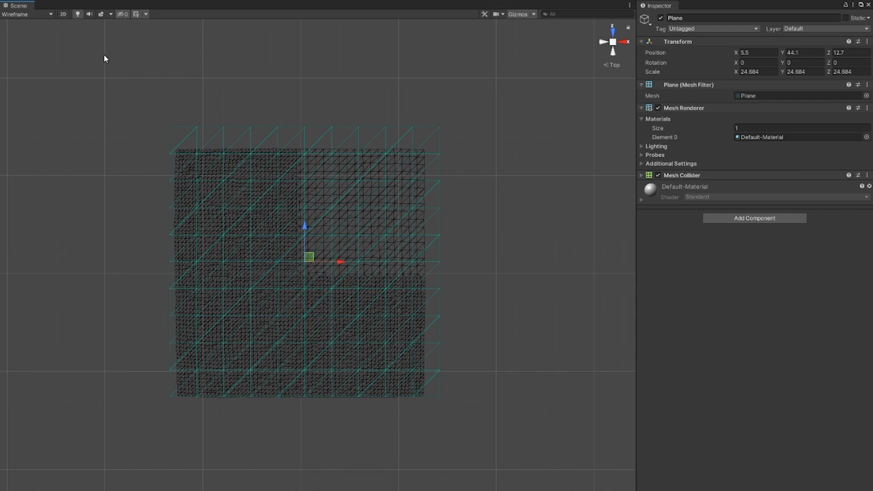
Restore the Shaded Wireframe draw mode and perspective projection, and view the plane above the terrain from the side
{"action": "left_click", "coordinate": [27, 14]}
{"action": "left_click", "coordinate": [34, 47]}
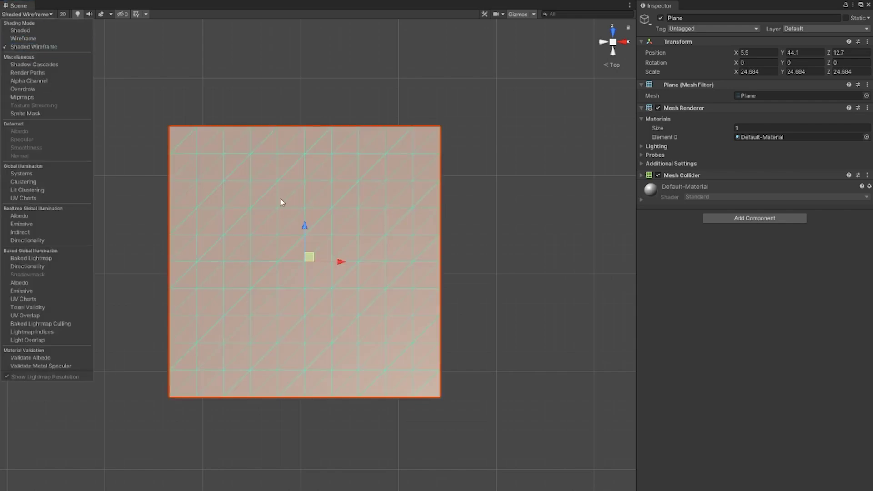
{"action": "left_click", "coordinate": [612, 65]}
{"action": "mouse_move", "coordinate": [481, 226]}
{"action": "left_mouse_down", "text": "alt"}
{"action": "mouse_move", "coordinate": [433, 203]}
{"action": "mouse_move", "coordinate": [395, 49]}
{"action": "left_mouse_up", "text": "alt"}
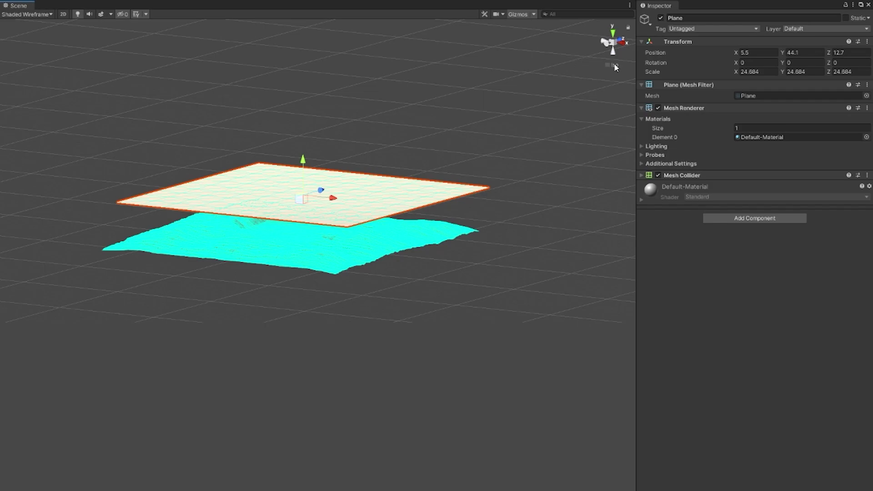
{"action": "left_click", "coordinate": [614, 65]}
{"action": "left_click_drag", "start_coordinate": [462, 201], "coordinate": [358, 308], "text": "alt"}
Switch to Visual Studio and examine how Start reads the plane's mesh and converts each vertex to wPos, comparing with the plane in Unity
{"action": "key", "text": "alt+Tab"}
{"action": "left_click", "coordinate": [324, 205]}
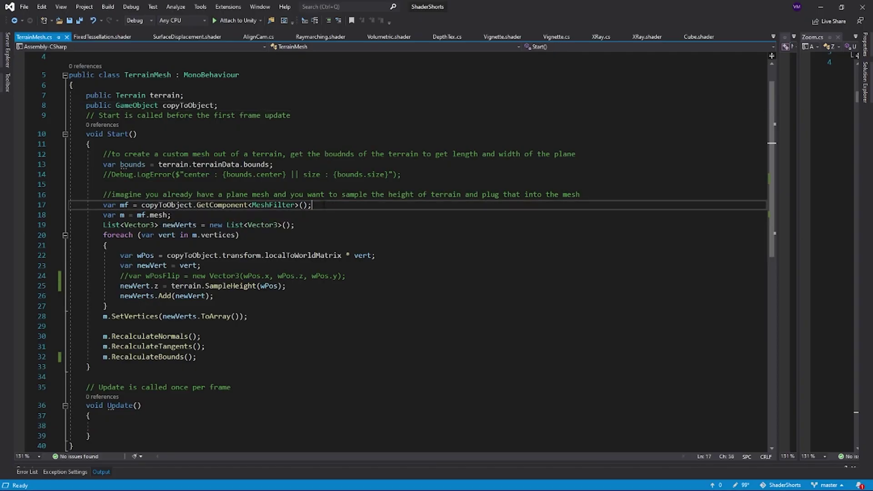
{"action": "scroll", "coordinate": [324, 206], "scroll_direction": "down", "scroll_amount": 2}
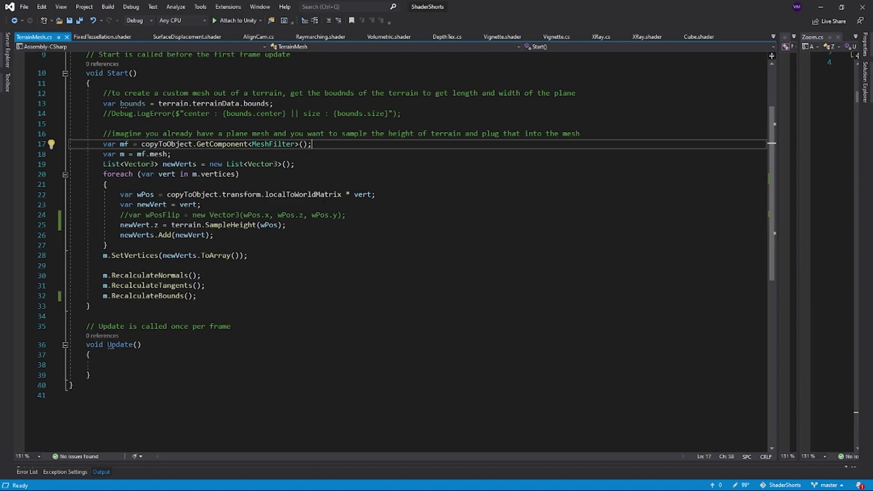
{"action": "key", "text": "alt+Tab"}
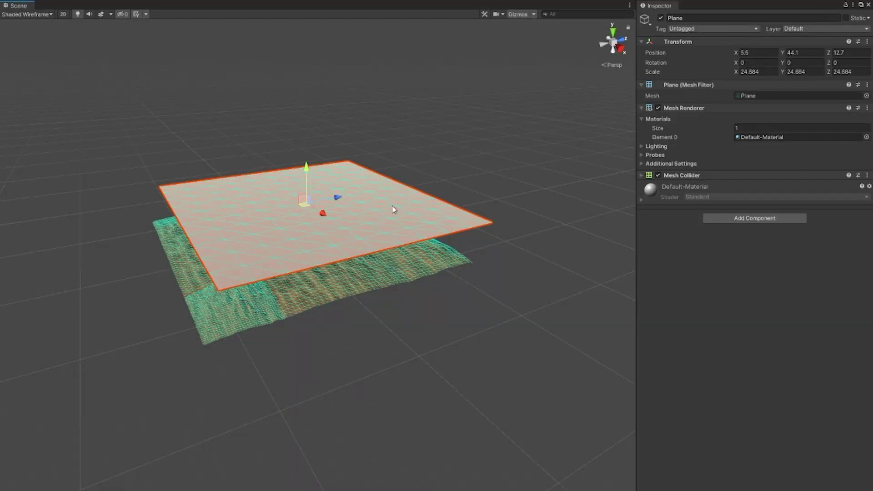
{"action": "key", "text": "alt+Tab"}
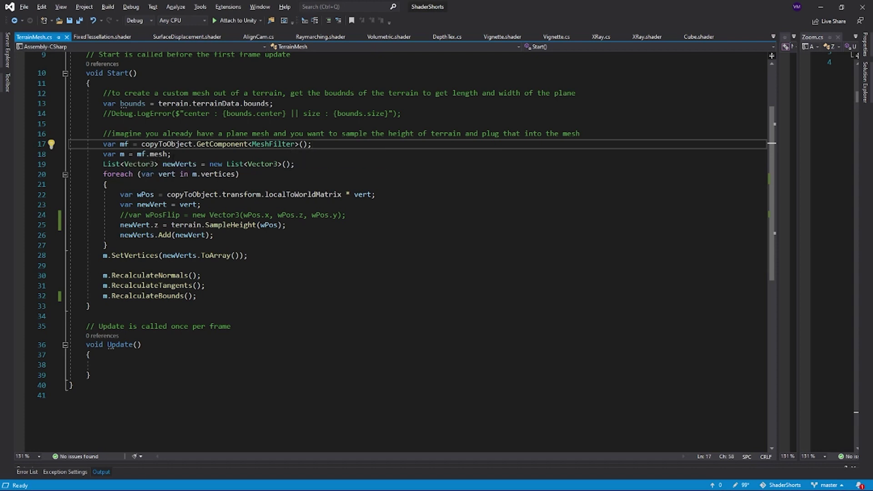
{"action": "left_click_drag", "start_coordinate": [103, 164], "coordinate": [172, 154]}
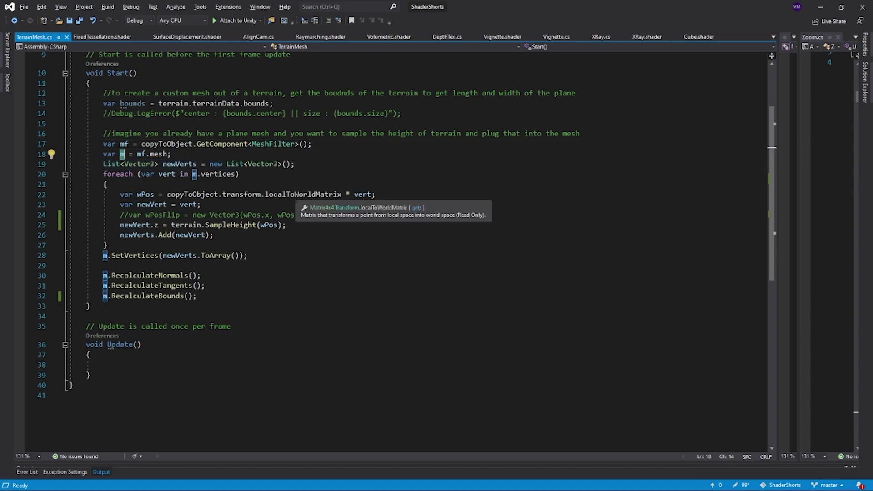
{"action": "key", "text": "alt+Tab"}
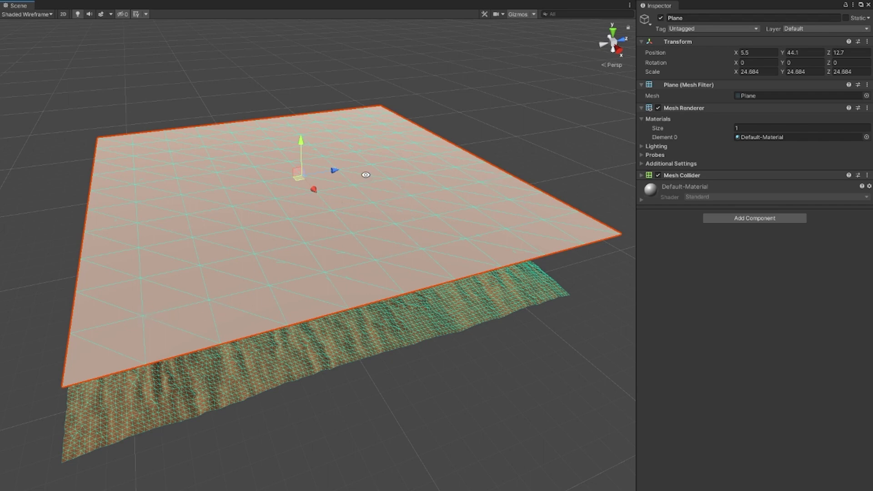
{"action": "key", "text": "alt+Tab"}
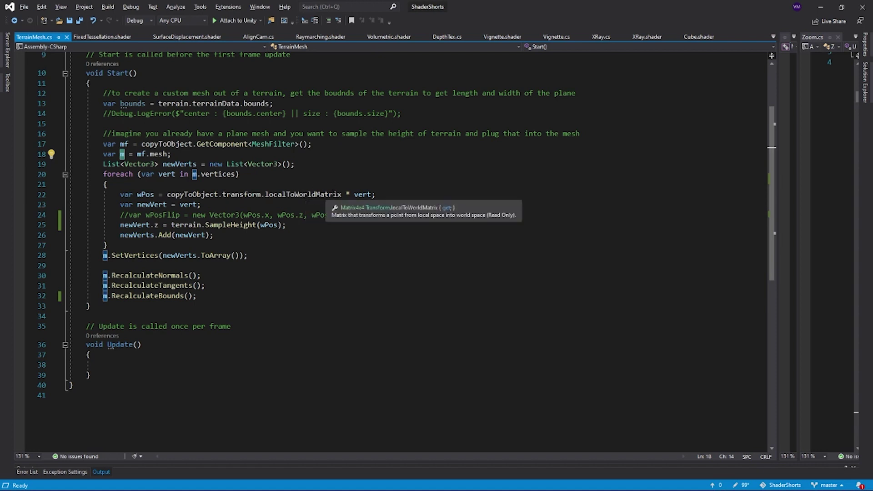
{"action": "left_click", "coordinate": [145, 194]}
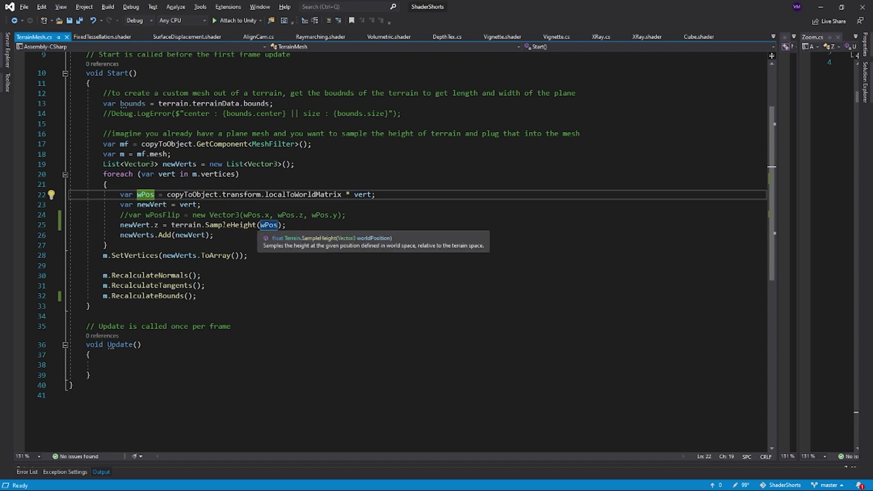
In the vertex loop, assign the sampled terrain height to newVert.y and save TerrainMesh.cs
{"action": "double_click", "coordinate": [155, 226]}
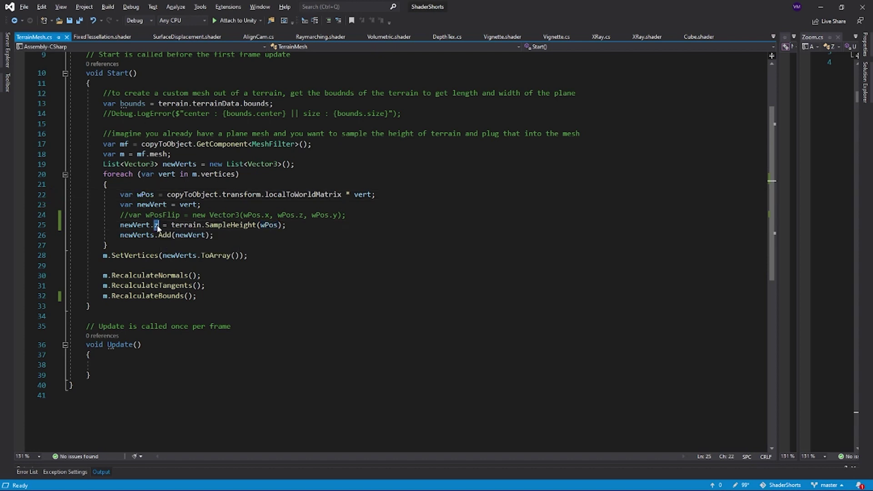
{"action": "type", "text": "y"}
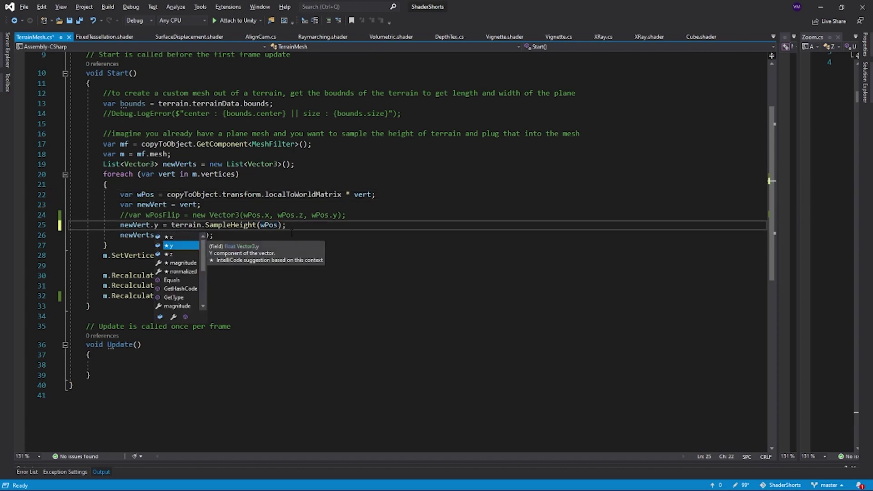
{"action": "left_click", "coordinate": [296, 226]}
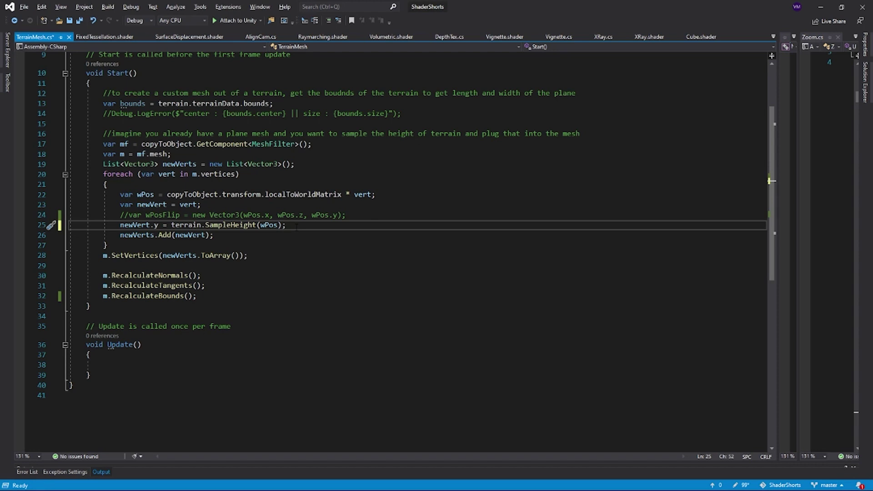
{"action": "key", "text": "ctrl+s"}
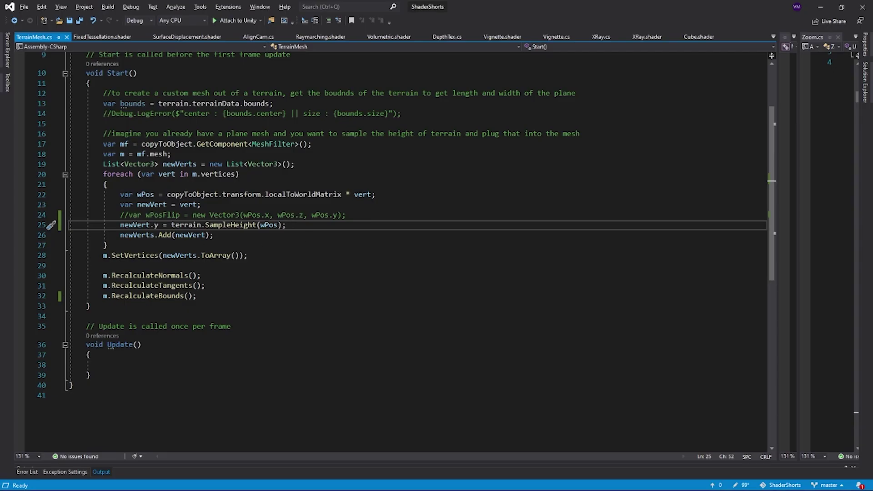
{"action": "left_click", "coordinate": [233, 237]}
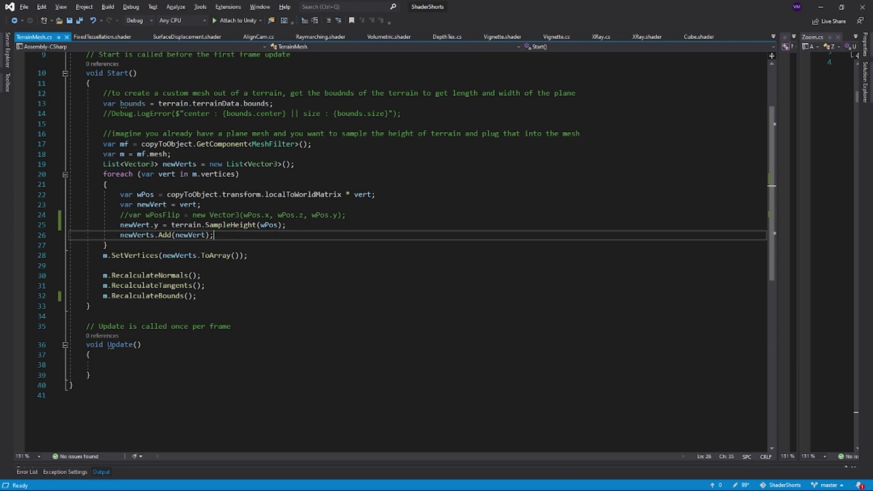
{"action": "double_click", "coordinate": [106, 255]}
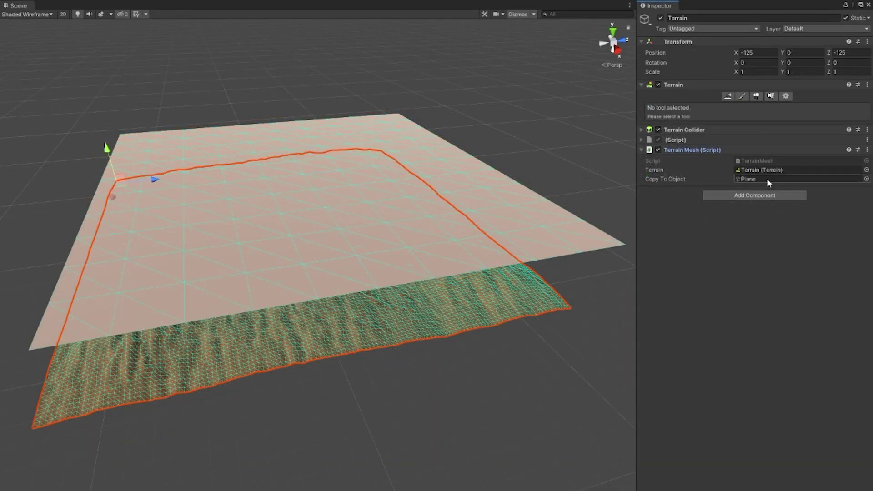
In Unity, set the plane's position to X 0, Y 0, Z 0
{"action": "left_click", "coordinate": [413, 147]}
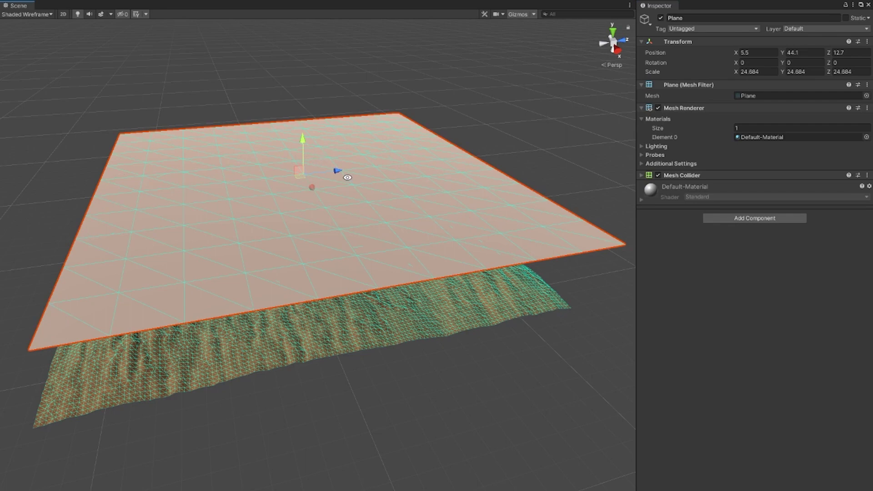
{"action": "left_click", "coordinate": [767, 52]}
{"action": "type", "text": "0"}
{"action": "key", "text": "Tab"}
{"action": "type", "text": "0"}
{"action": "key", "text": "Tab"}
{"action": "type", "text": "0"}
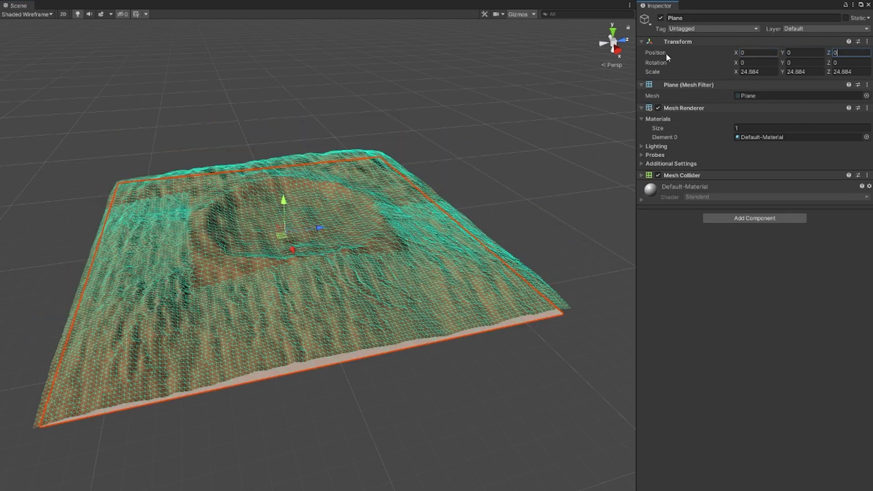
With the scene playing, return to the Scene view and set the plane's Y scale to 1
{"action": "left_click_drag", "start_coordinate": [306, 149], "coordinate": [330, 111], "text": "alt"}
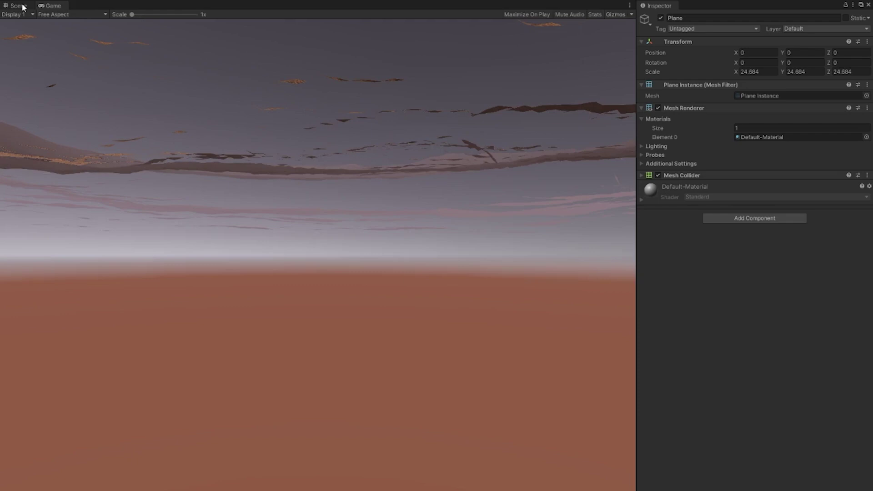
{"action": "left_click", "coordinate": [23, 5]}
{"action": "scroll", "coordinate": [353, 203], "scroll_direction": "down", "scroll_amount": 10}
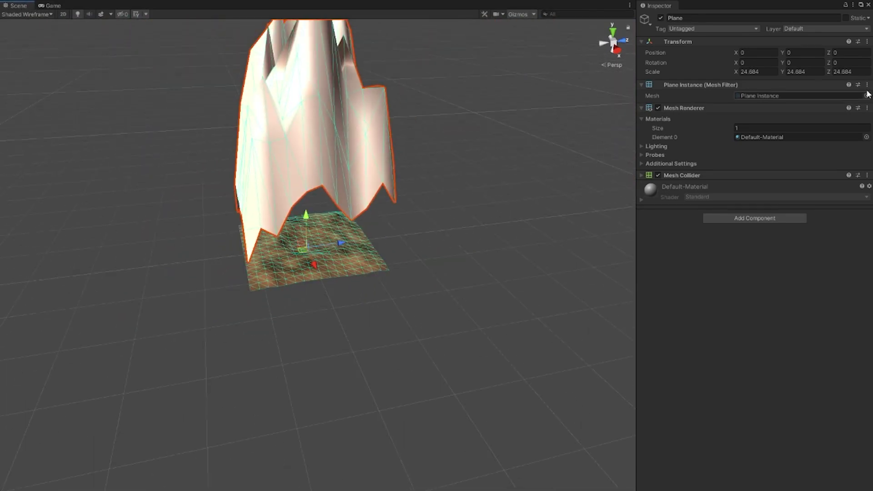
{"action": "left_click", "coordinate": [813, 72]}
{"action": "type", "text": "1"}
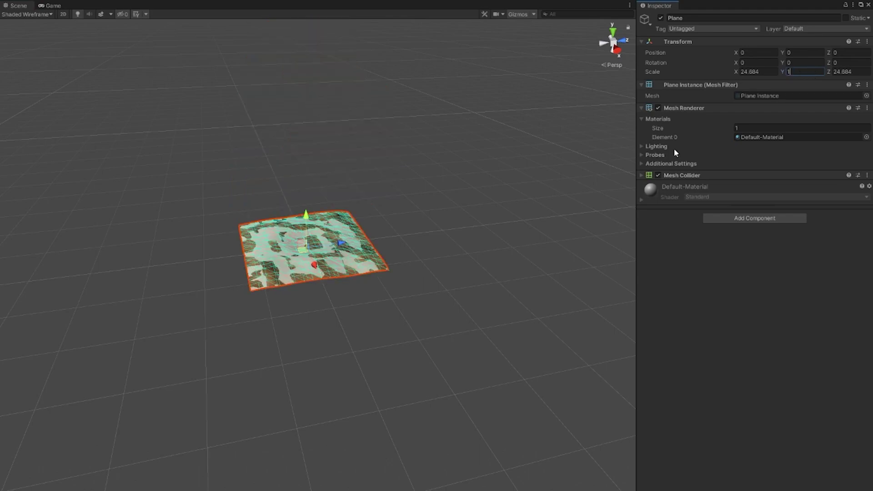
{"action": "scroll", "coordinate": [319, 294], "scroll_direction": "up", "scroll_amount": 10}
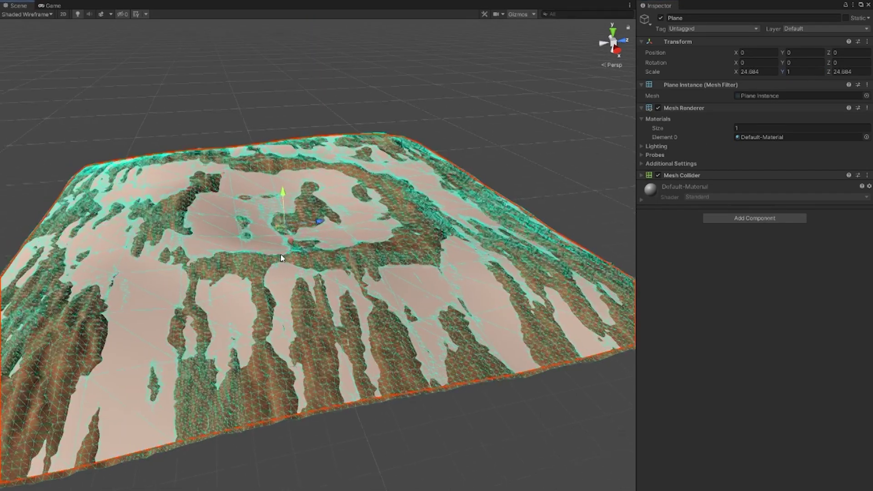
{"action": "scroll", "coordinate": [281, 257], "scroll_direction": "up", "scroll_amount": 2}
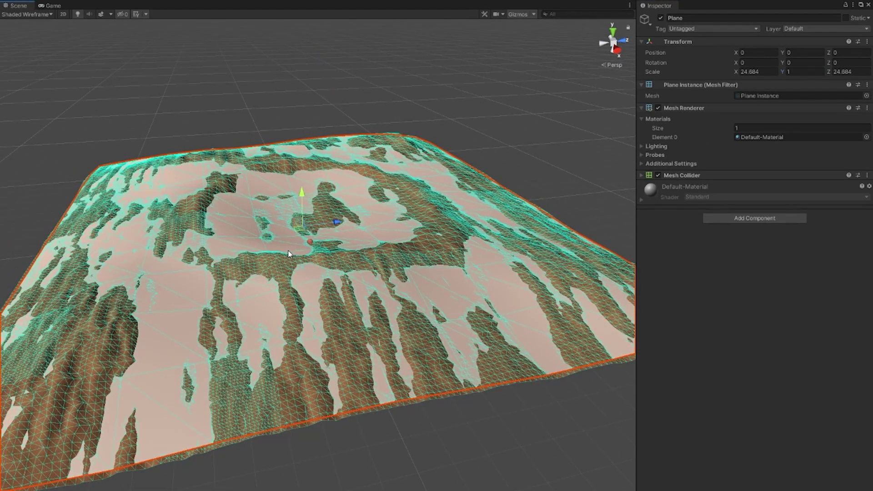
Deactivate the Terrain object and inspect the generated plane mesh from several angles
{"action": "left_click", "coordinate": [95, 169]}
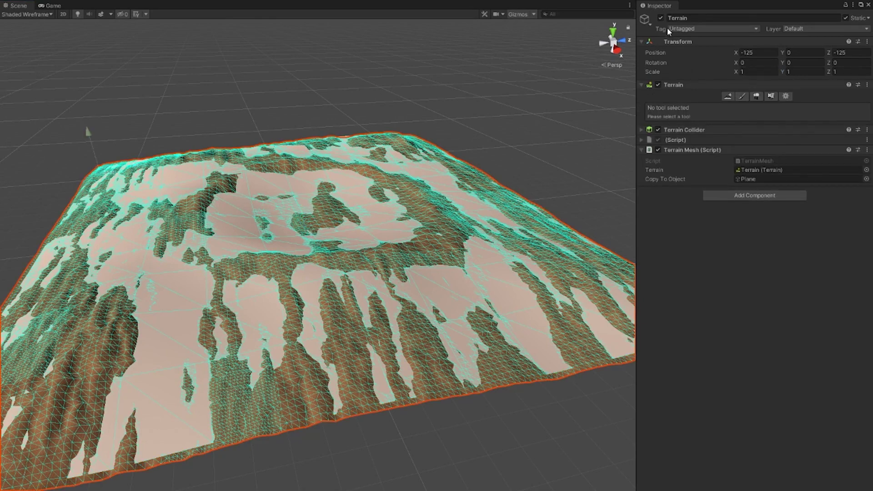
{"action": "left_click", "coordinate": [659, 18]}
{"action": "left_click_drag", "start_coordinate": [340, 189], "coordinate": [411, 208], "text": "alt"}
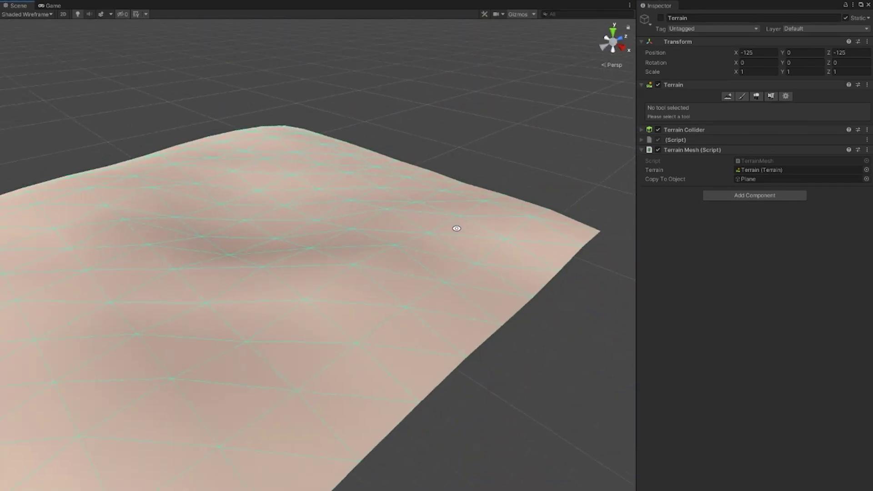
{"action": "left_click_drag", "start_coordinate": [456, 228], "coordinate": [289, 209], "text": "alt"}
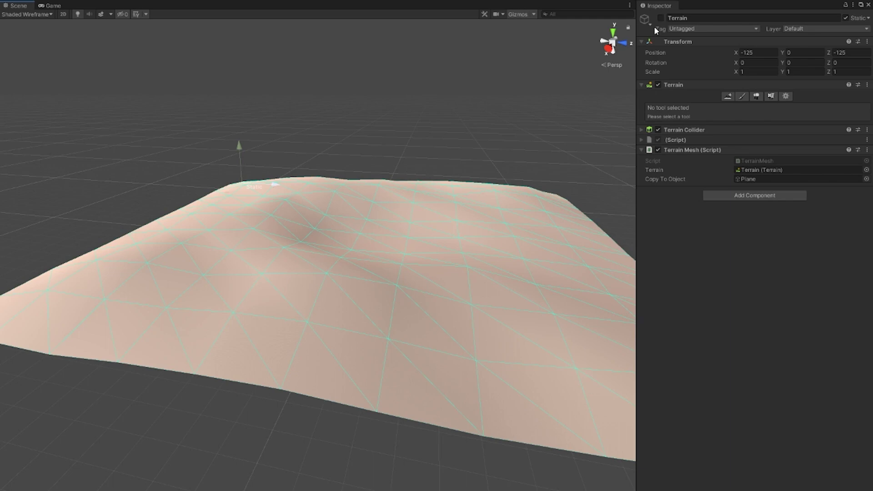
{"action": "left_click_drag", "start_coordinate": [476, 253], "coordinate": [566, 294], "text": "alt"}
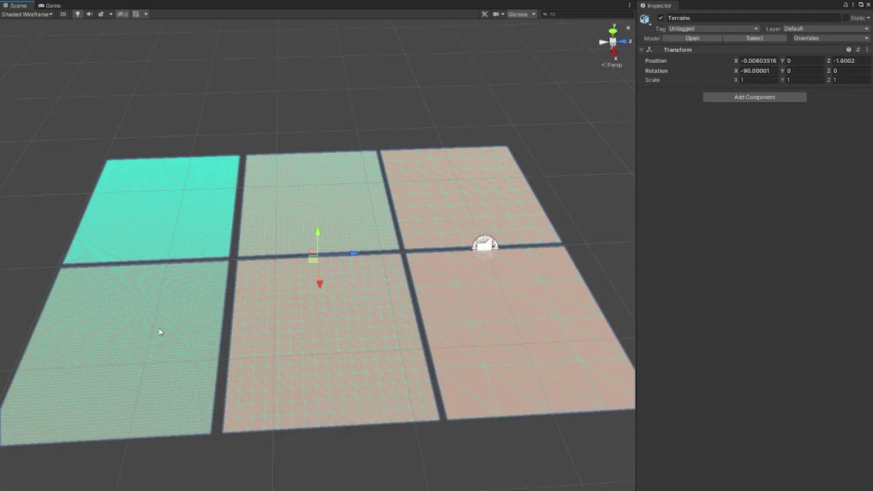
Select the 128x128 and 64x64 grids of the Terrains model in turn to compare their mesh densities
{"action": "left_click", "coordinate": [162, 329]}
{"action": "left_click", "coordinate": [585, 242]}
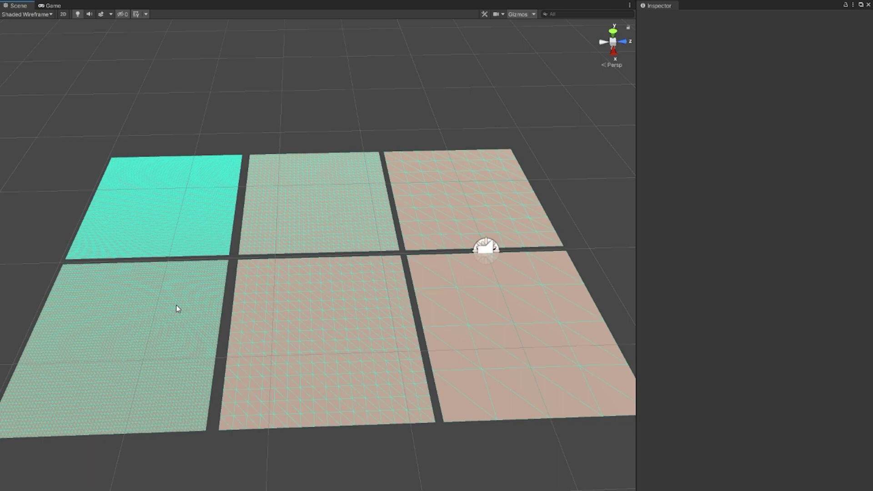
{"action": "left_click", "coordinate": [166, 218]}
{"action": "left_click", "coordinate": [166, 218]}
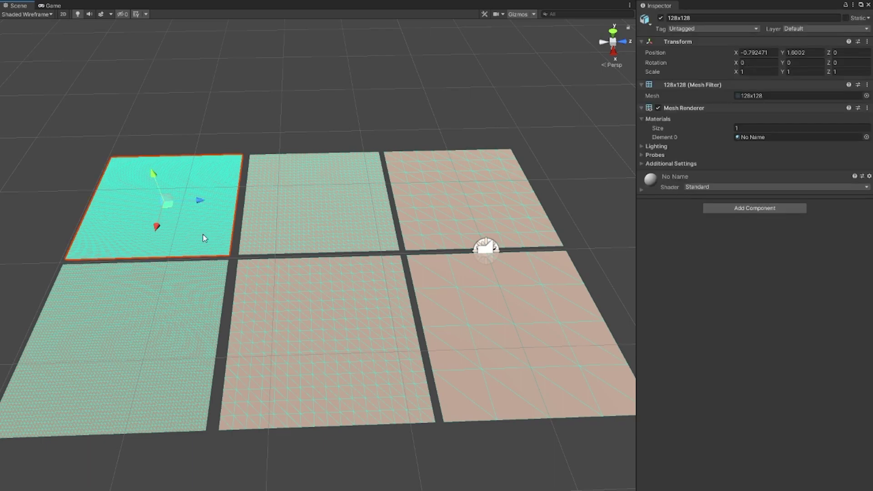
{"action": "left_click", "coordinate": [186, 322]}
{"action": "left_click", "coordinate": [186, 322]}
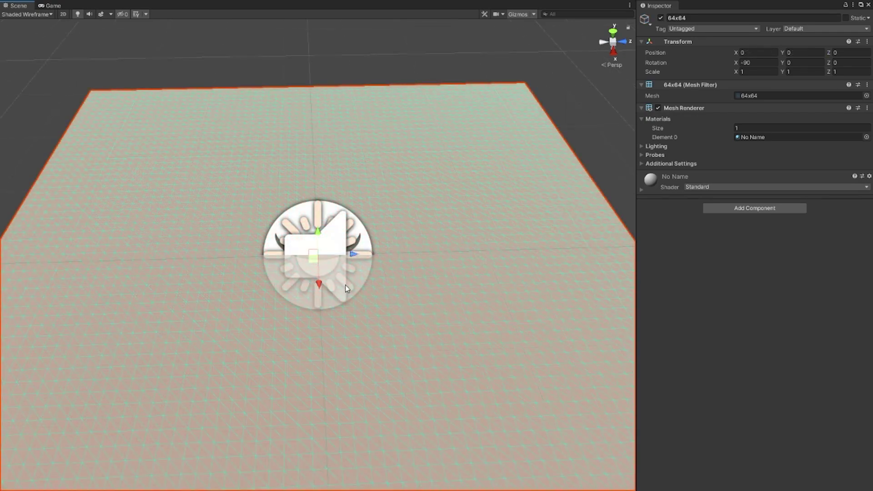
Hide the scene gizmo icons over the 64x64 mesh and toggle the transform handle orientation
{"action": "left_click_drag", "start_coordinate": [446, 118], "coordinate": [497, 126], "text": "alt"}
{"action": "left_click", "coordinate": [517, 14]}
{"action": "left_click_drag", "start_coordinate": [366, 207], "coordinate": [395, 195], "text": "alt"}
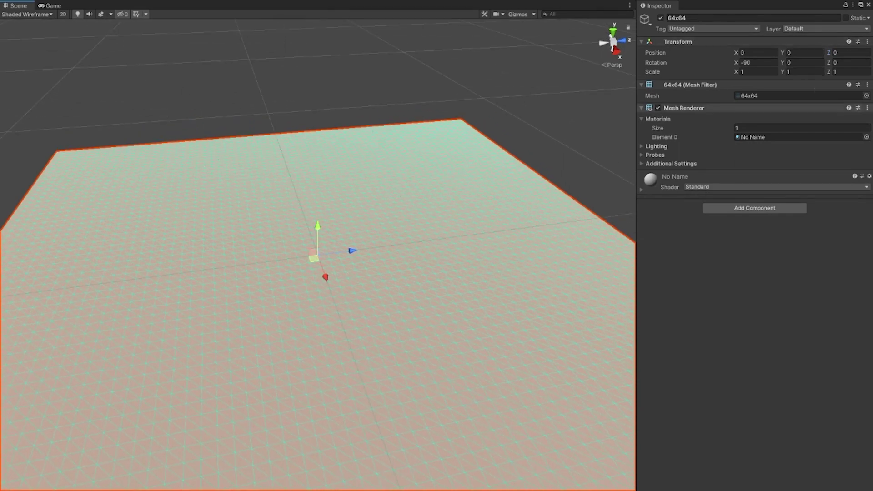
{"action": "key", "text": "x"}
{"action": "left_click_drag", "start_coordinate": [384, 306], "coordinate": [302, 299], "text": "alt"}
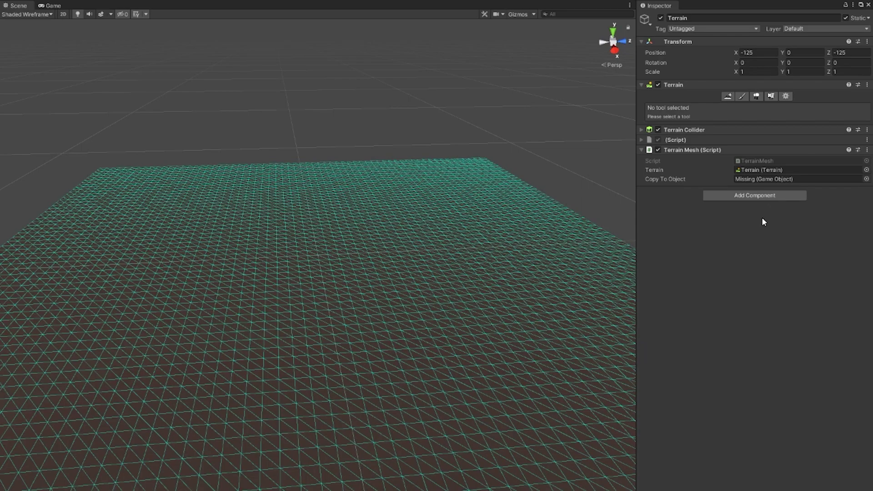
Scale the 64x64 mesh uniformly to about 171.4 so it covers the terrain, and check its edges from above
{"action": "scroll", "coordinate": [446, 248], "scroll_direction": "down", "scroll_amount": 10}
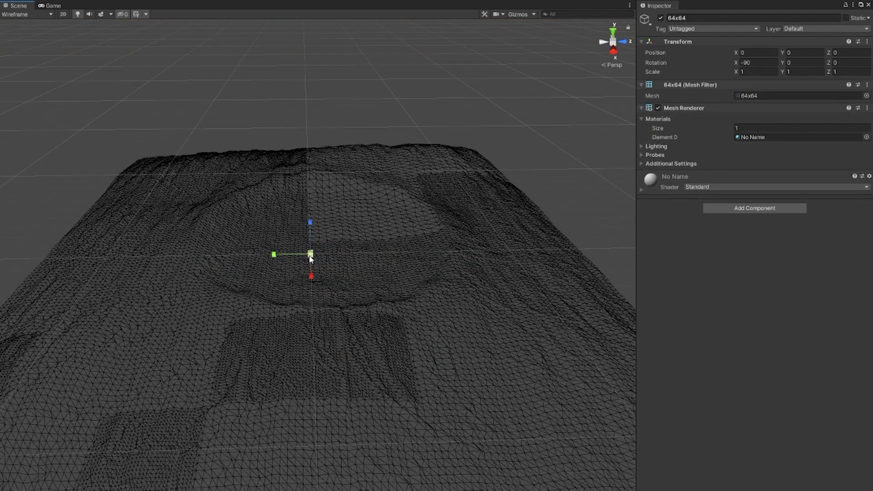
{"action": "left_click_drag", "start_coordinate": [310, 255], "coordinate": [31, 14]}
{"action": "scroll", "coordinate": [420, 175], "scroll_direction": "down", "scroll_amount": 4}
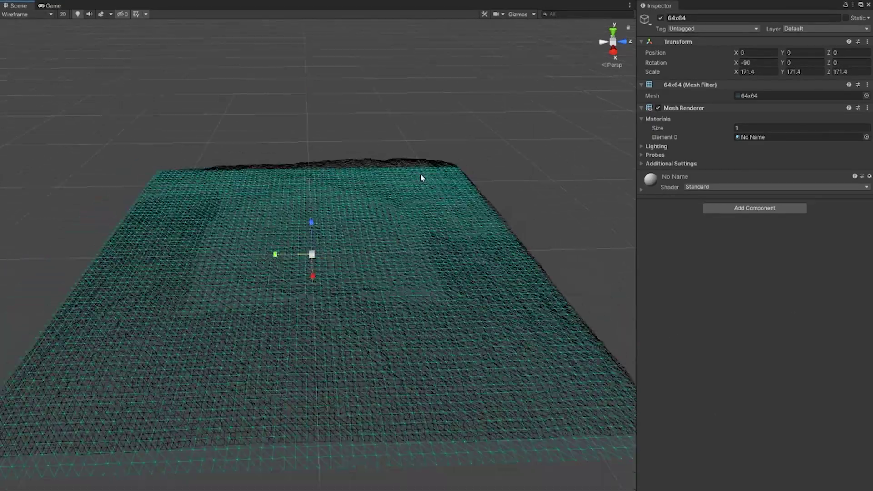
{"action": "left_click_drag", "start_coordinate": [382, 247], "coordinate": [402, 280], "text": "alt"}
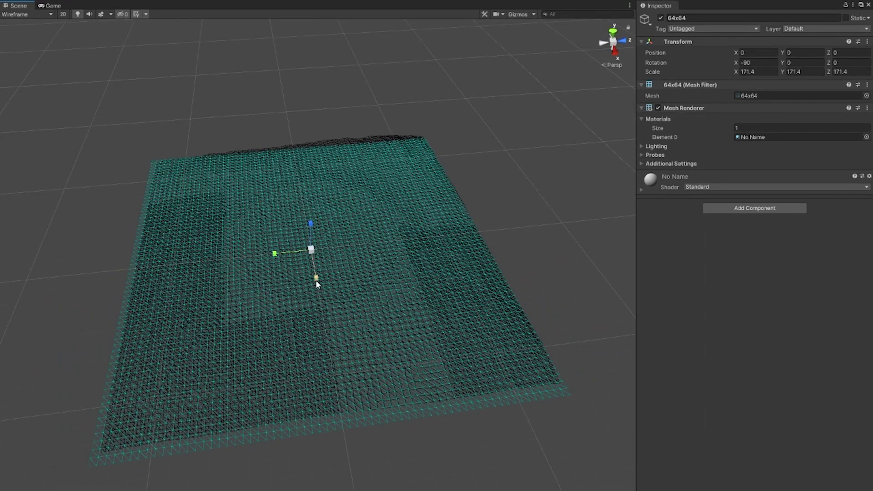
Set the 64x64 mesh's Z scale to 1, leaving its X and Y scale as they are
{"action": "left_click_drag", "start_coordinate": [314, 223], "coordinate": [312, 196]}
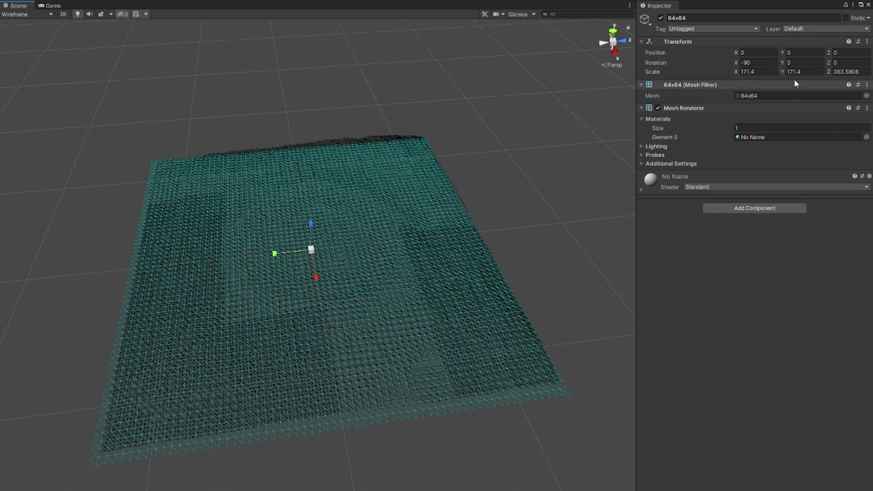
{"action": "left_click", "coordinate": [845, 71]}
{"action": "type", "text": "1"}
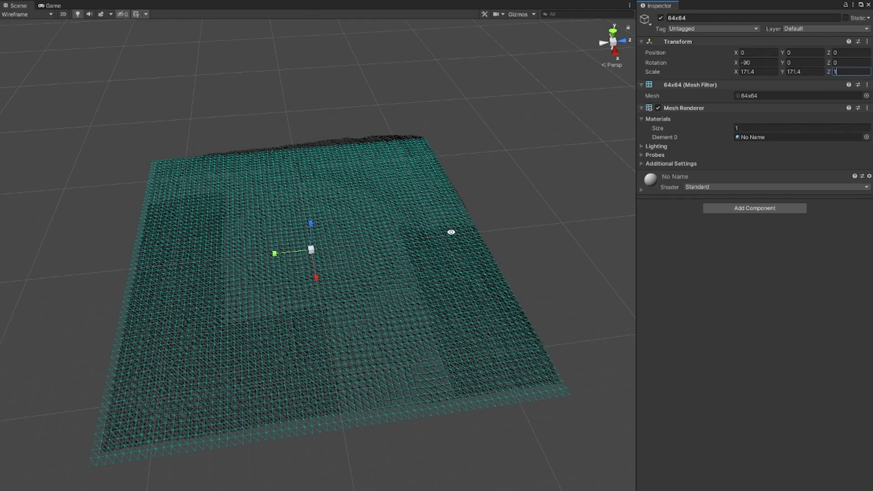
Assign the 64x64 mesh as the Copy To Object of the Terrain's Terrain Mesh script
{"action": "left_click_drag", "start_coordinate": [451, 232], "coordinate": [418, 236], "text": "alt"}
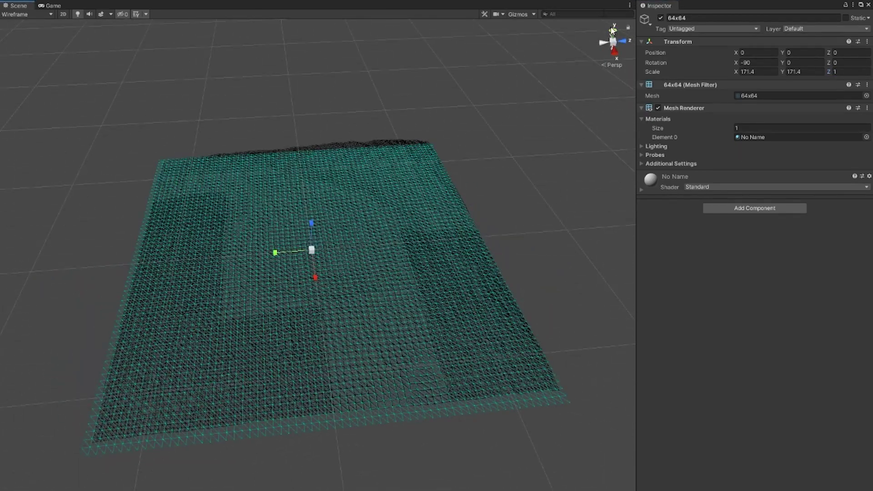
{"action": "left_click", "coordinate": [613, 29]}
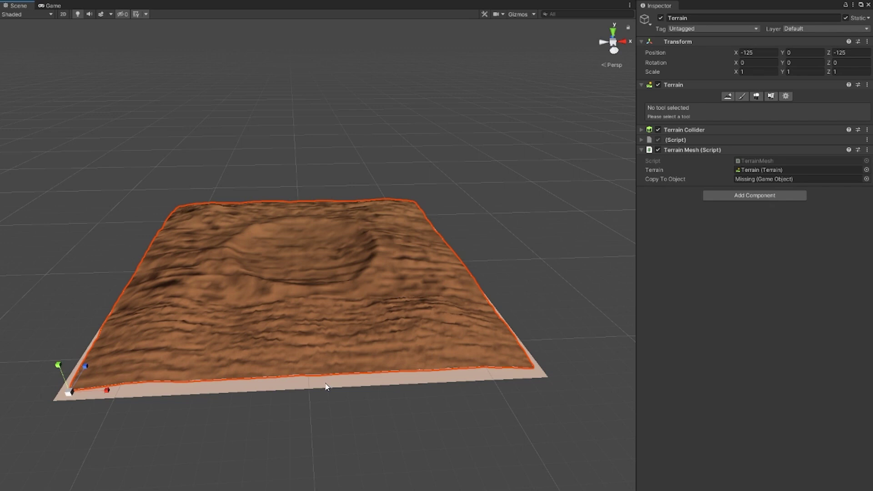
{"action": "left_click_drag", "start_coordinate": [701, 228], "coordinate": [746, 180]}
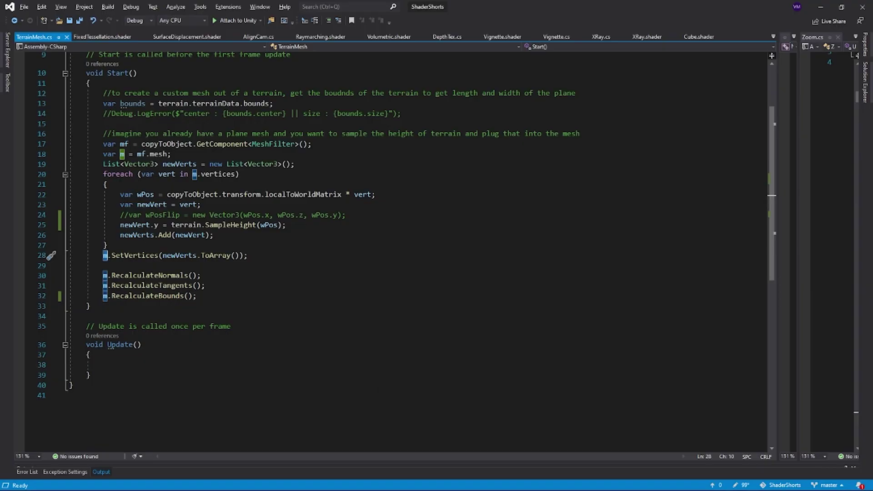
Change newVert.y to newVert.z in the SampleHeight line of TerrainMesh.cs, save the script and return to Unity
{"action": "double_click", "coordinate": [155, 225]}
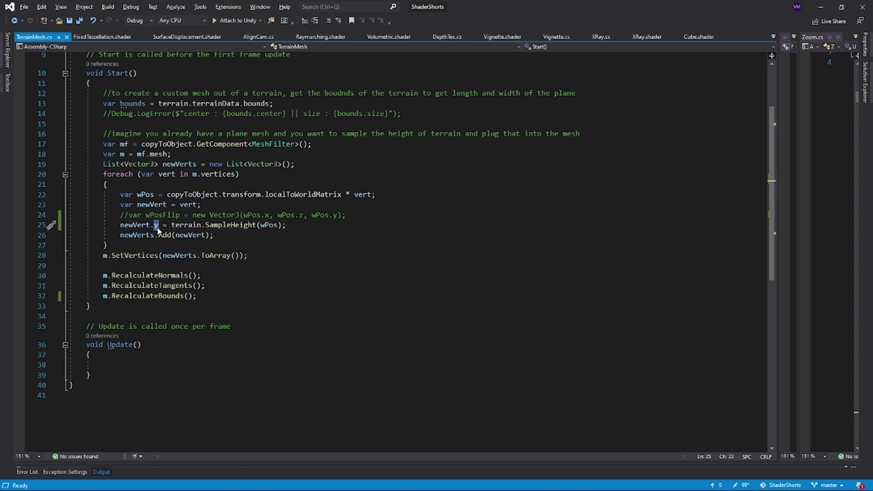
{"action": "type", "text": "z"}
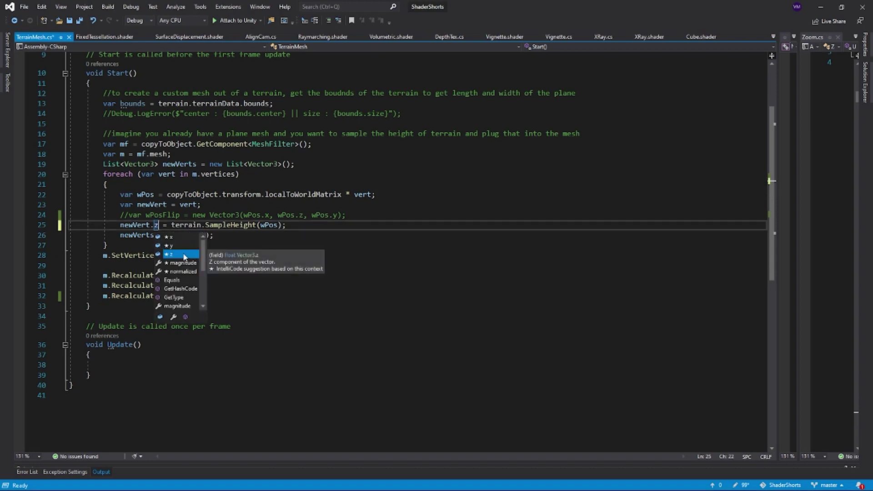
{"action": "key", "text": "Escape"}
{"action": "key", "text": "ctrl+s"}
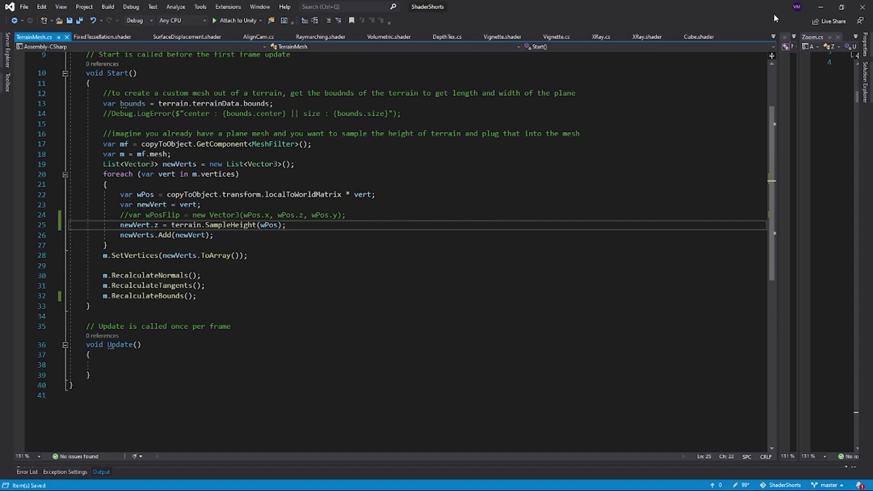
{"action": "left_click", "coordinate": [819, 10]}
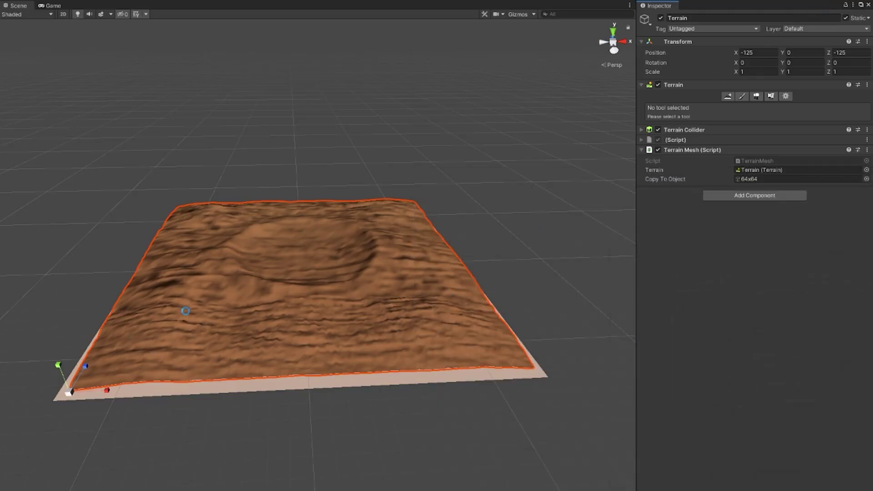
Disable the Terrain Mesh script and deactivate the Terrain object to expose the generated mesh
{"action": "left_click", "coordinate": [658, 150]}
{"action": "left_click", "coordinate": [660, 18]}
{"action": "left_click_drag", "start_coordinate": [398, 296], "coordinate": [348, 285], "text": "alt"}
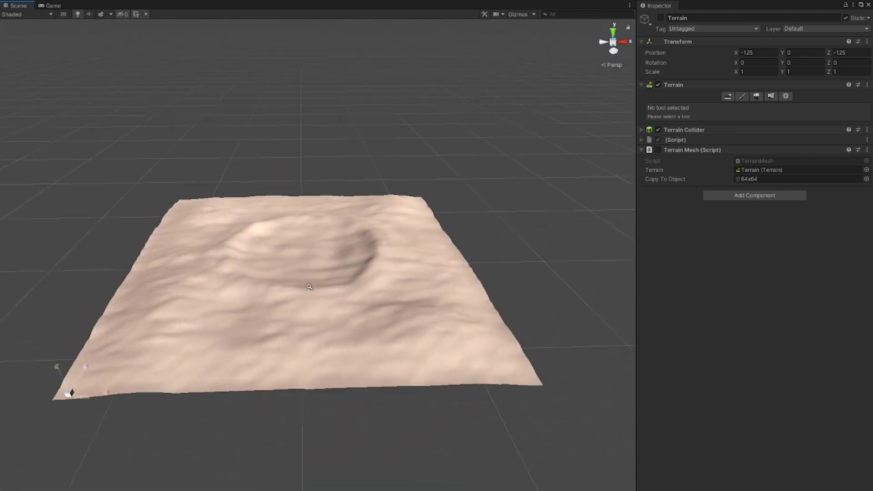
{"action": "right_click_drag", "start_coordinate": [313, 290], "coordinate": [320, 477], "text": "alt"}
Select the generated 64x64 mesh and display the scene in Shaded Wireframe mode
{"action": "left_click", "coordinate": [301, 366]}
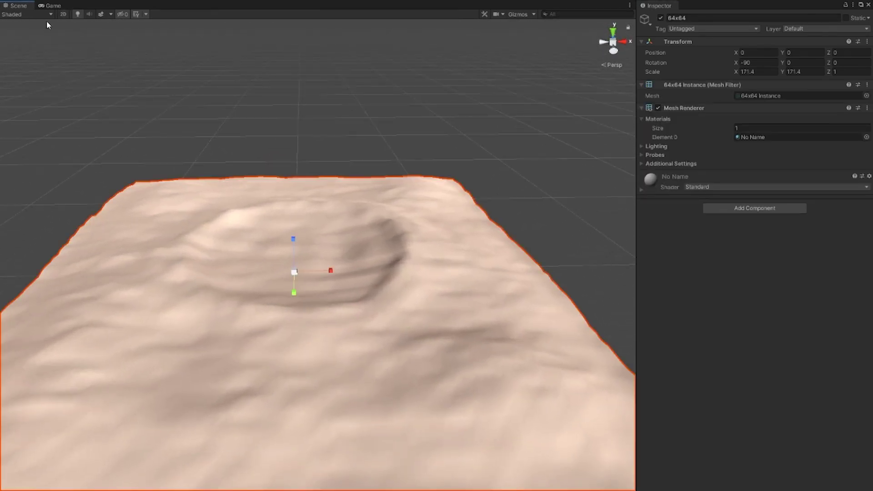
{"action": "left_click", "coordinate": [34, 14]}
{"action": "left_click", "coordinate": [36, 47]}
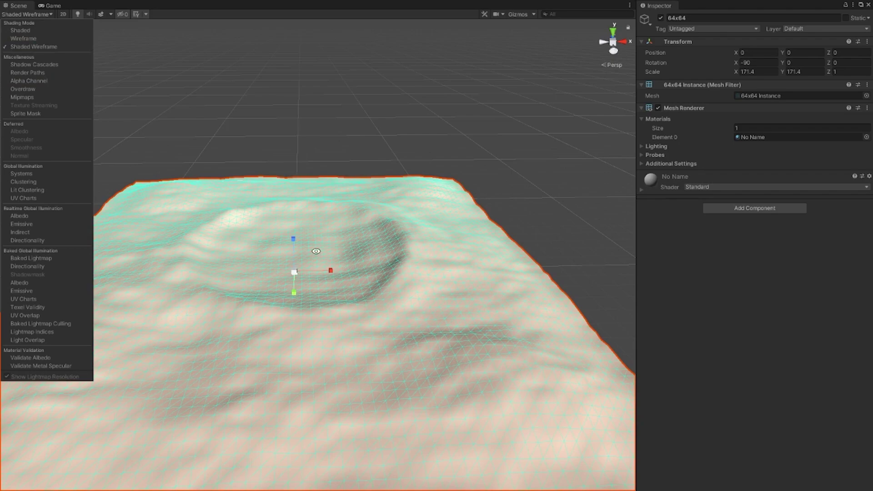
{"action": "mouse_move", "coordinate": [316, 251]}
{"action": "left_mouse_down", "text": "alt"}
{"action": "mouse_move", "coordinate": [332, 369]}
{"action": "mouse_move", "coordinate": [446, 274]}
{"action": "mouse_move", "coordinate": [497, 255]}
{"action": "mouse_move", "coordinate": [287, 297]}
{"action": "mouse_move", "coordinate": [331, 268]}
{"action": "left_mouse_up", "text": "alt"}
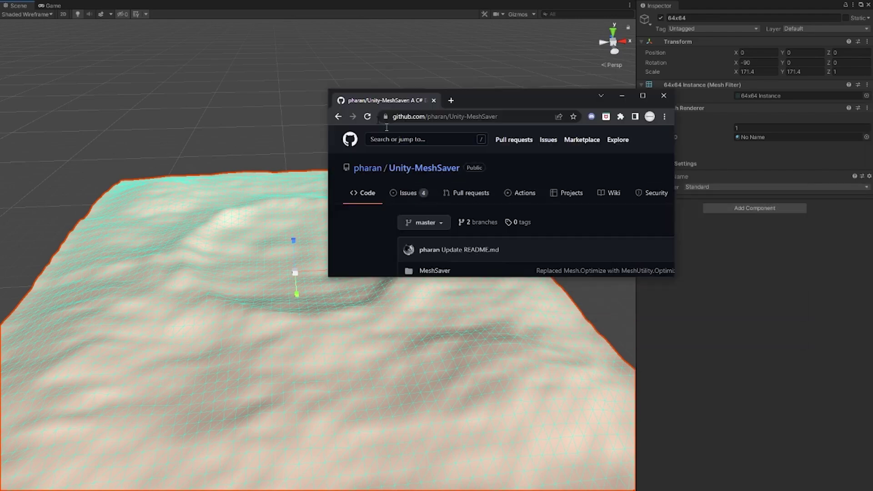
Read the Unity-MeshSaver install and usage instructions on its GitHub page in the browser, ending back in Unity
{"action": "left_click_drag", "start_coordinate": [431, 99], "coordinate": [376, 44]}
{"action": "double_click", "coordinate": [432, 43]}
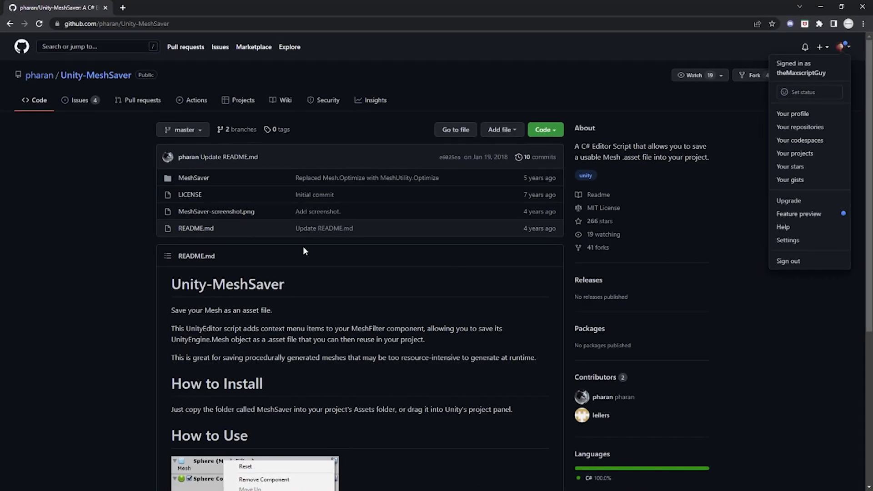
{"action": "scroll", "coordinate": [271, 309], "scroll_direction": "down", "scroll_amount": 5}
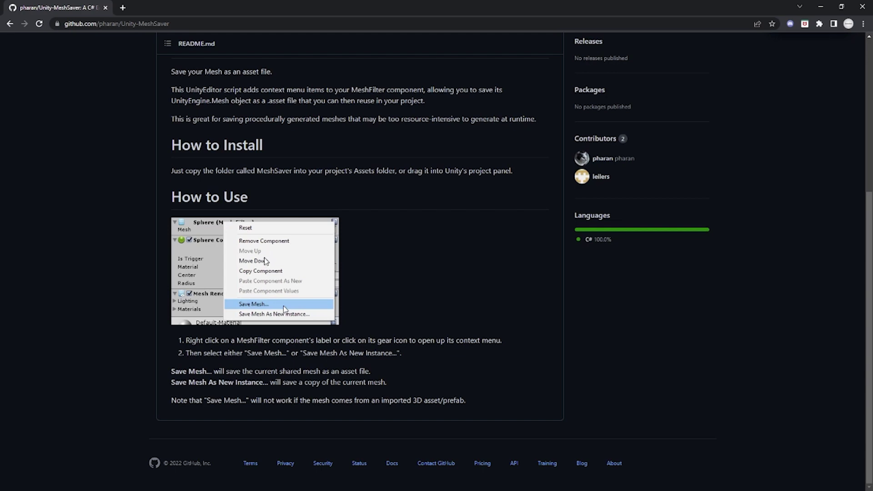
{"action": "left_click", "coordinate": [821, 6]}
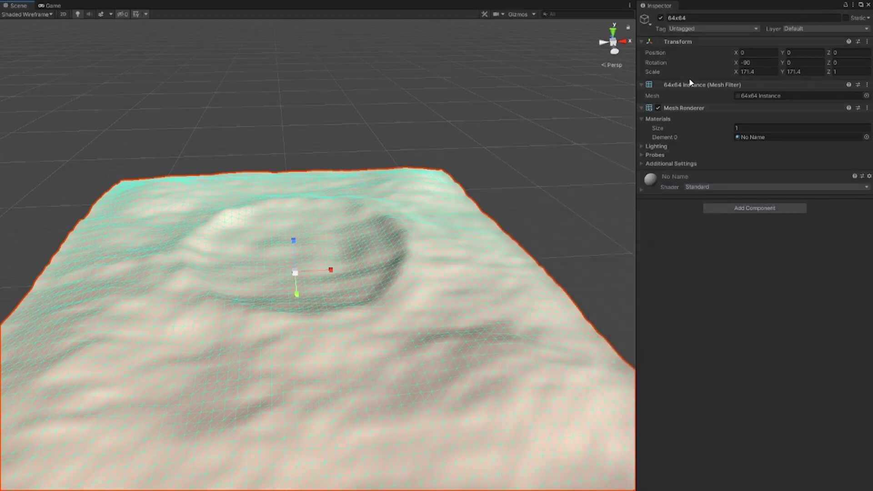
Save the 64x64 Mesh Filter's mesh as a new instance named 64x64_New_Instance.asset in the Mars Landscape 3D folder
{"action": "right_click", "coordinate": [727, 84]}
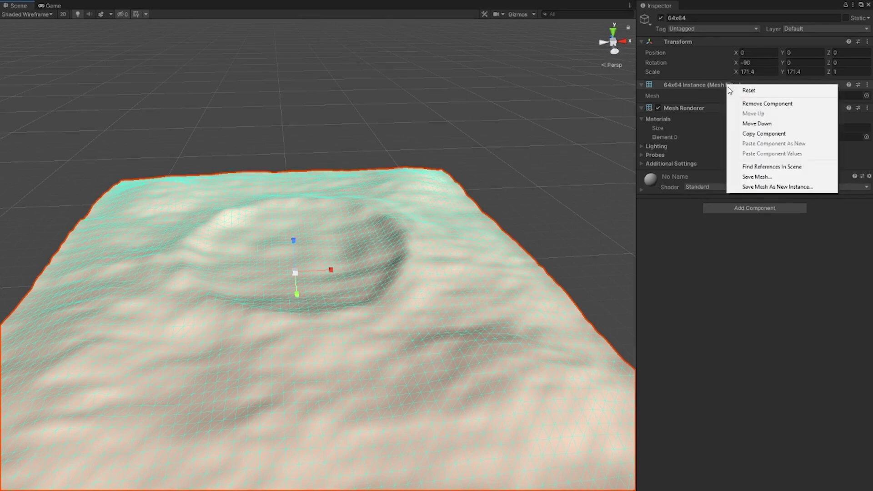
{"action": "left_click", "coordinate": [744, 188]}
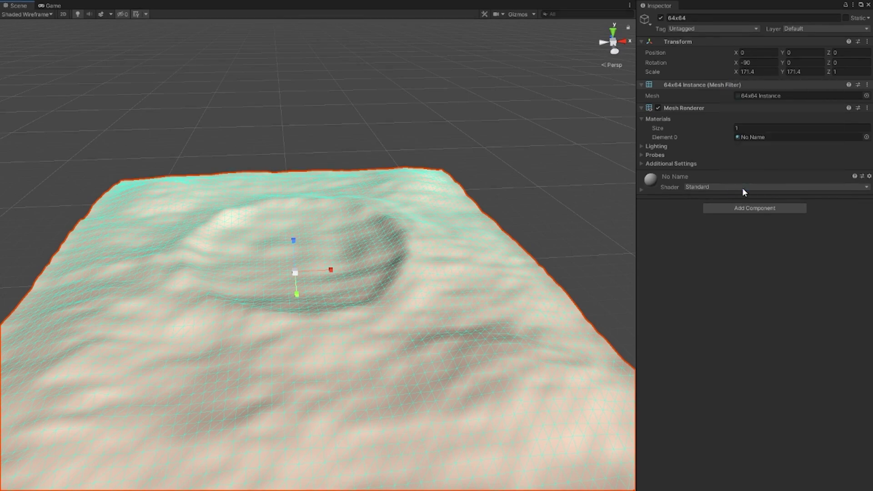
{"action": "left_click_drag", "start_coordinate": [872, 95], "coordinate": [446, 122]}
{"action": "double_click", "coordinate": [322, 232]}
{"action": "double_click", "coordinate": [323, 229]}
{"action": "left_click", "coordinate": [298, 260]}
{"action": "key", "text": "BackSpace"}
{"action": "type", "text": "_New_Instance.asset"}
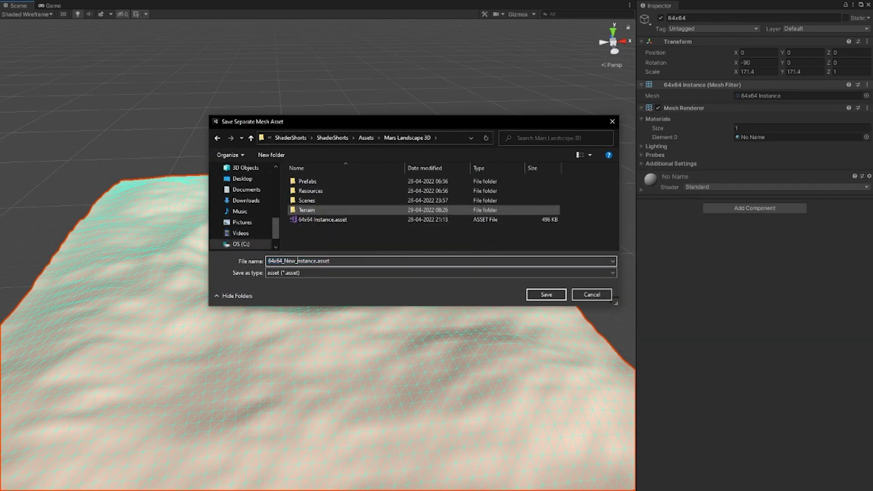
{"action": "type", "text": "I"}
{"action": "left_click", "coordinate": [537, 295]}
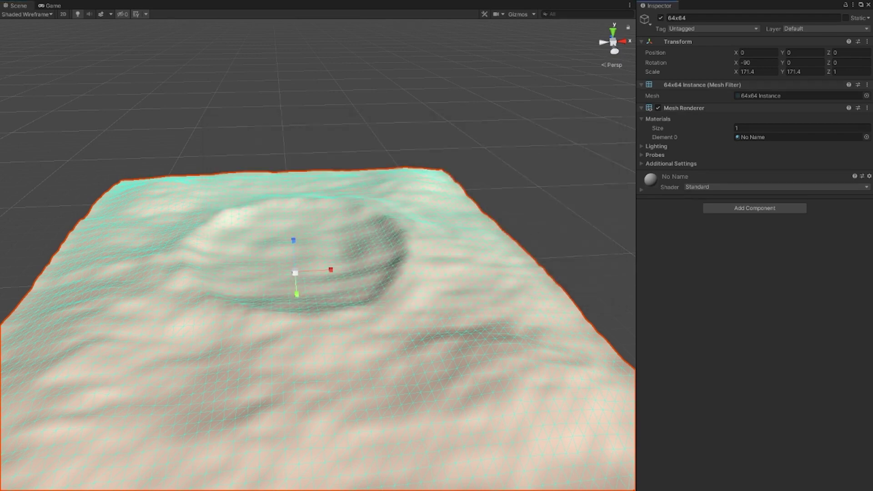
Exit play mode and deactivate the Terrain object
{"action": "key", "text": "ctrl+p"}
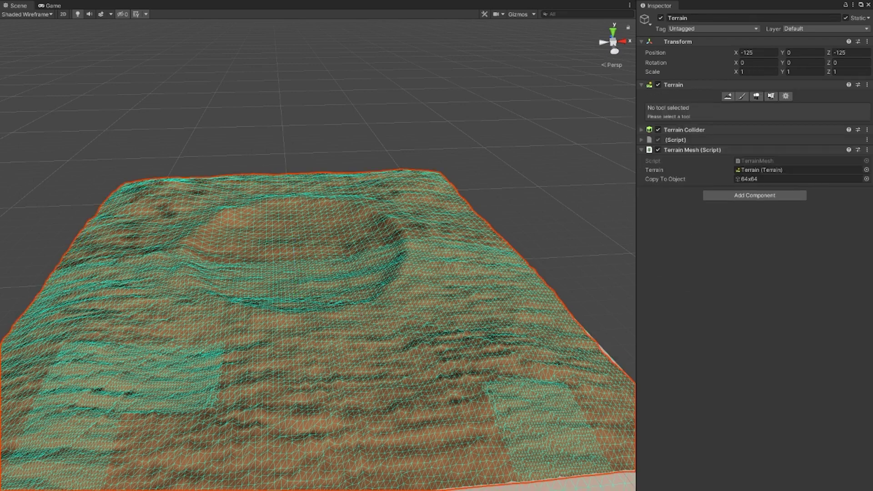
{"action": "left_click", "coordinate": [660, 18]}
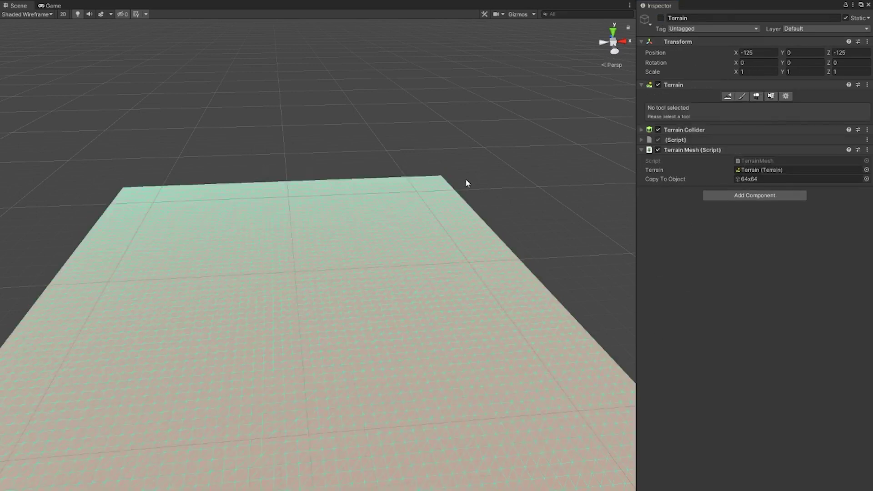
Replace the mesh in the 64x64 object's Mesh Filter with the saved 64x64_New_Instance mesh
{"action": "left_click", "coordinate": [319, 315]}
{"action": "scroll", "coordinate": [317, 317], "scroll_direction": "down", "scroll_amount": 2}
{"action": "left_click_drag", "start_coordinate": [317, 317], "coordinate": [380, 347], "text": "alt"}
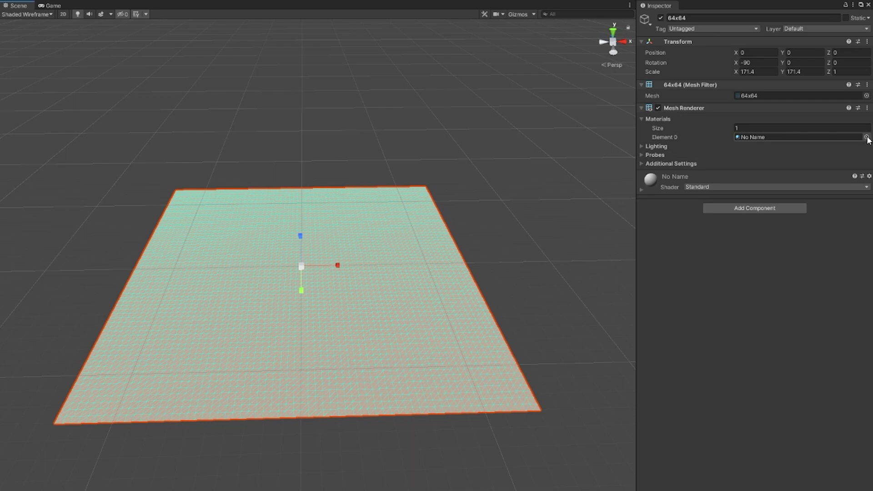
{"action": "left_click", "coordinate": [866, 96]}
{"action": "left_click_drag", "start_coordinate": [872, 218], "coordinate": [504, 219]}
{"action": "type", "text": "64"}
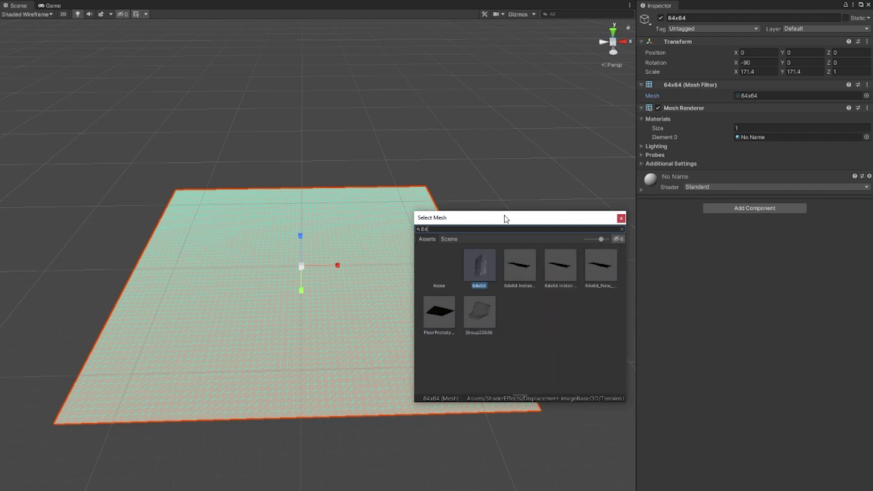
{"action": "left_click", "coordinate": [592, 277]}
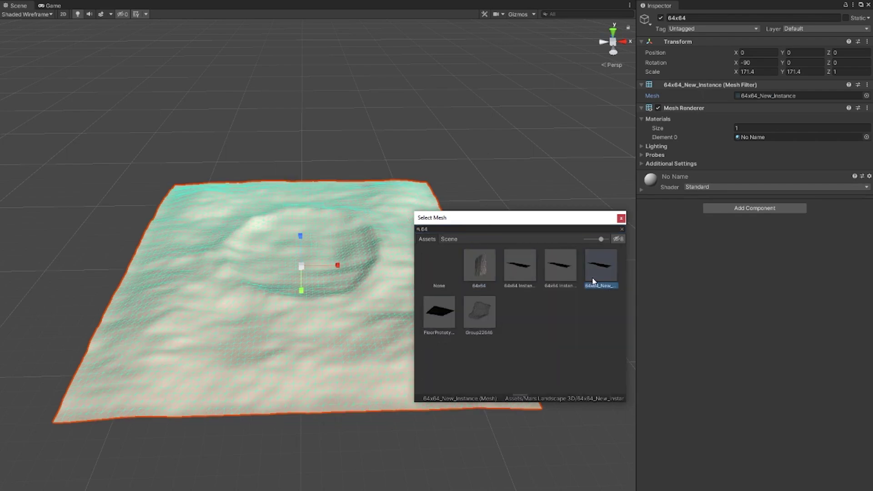
{"action": "left_click", "coordinate": [621, 219]}
Assign the TerrainMat material to Element 0 of the 64x64 object's Mesh Renderer and check the surface up close
{"action": "left_click_drag", "start_coordinate": [412, 296], "coordinate": [409, 319], "text": "alt"}
{"action": "left_click", "coordinate": [866, 137]}
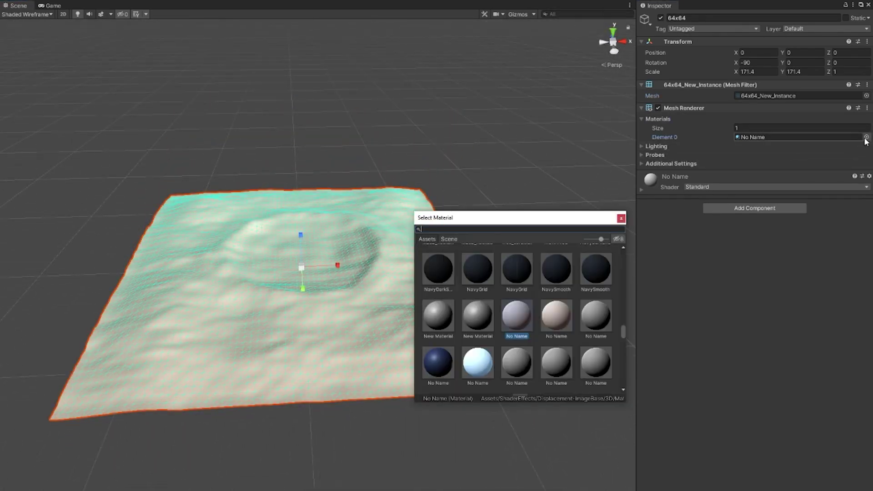
{"action": "type", "text": "terra"}
{"action": "left_click", "coordinate": [491, 256]}
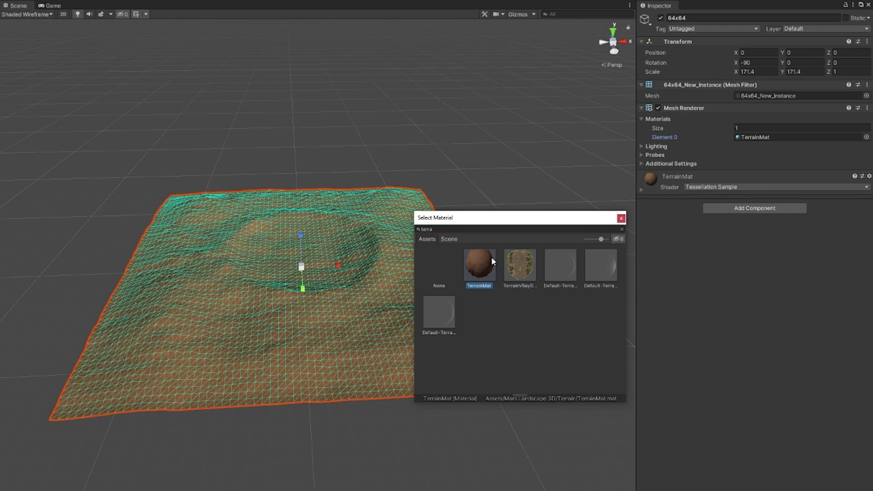
{"action": "left_click", "coordinate": [620, 219]}
{"action": "scroll", "coordinate": [383, 271], "scroll_direction": "up", "scroll_amount": 10}
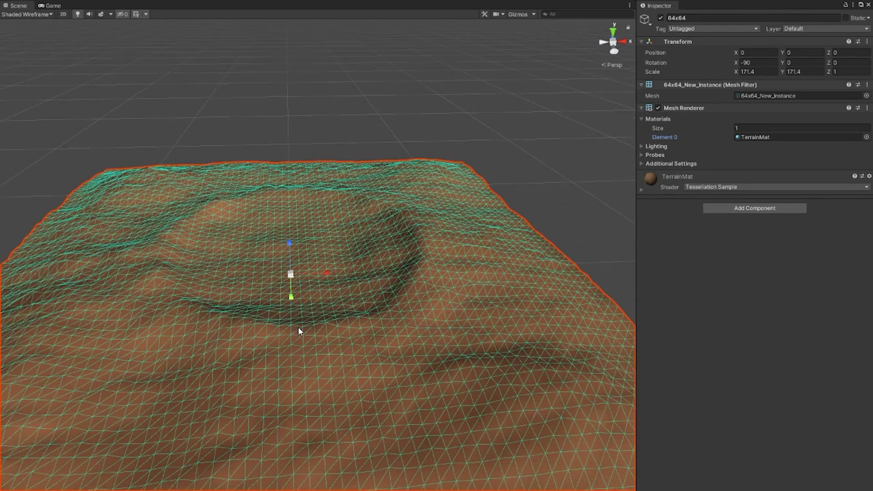
{"action": "mouse_move", "coordinate": [330, 301]}
{"action": "left_mouse_down", "text": "alt"}
{"action": "mouse_move", "coordinate": [329, 293]}
{"action": "mouse_move", "coordinate": [343, 290]}
{"action": "mouse_move", "coordinate": [328, 286]}
{"action": "left_mouse_up", "text": "alt"}
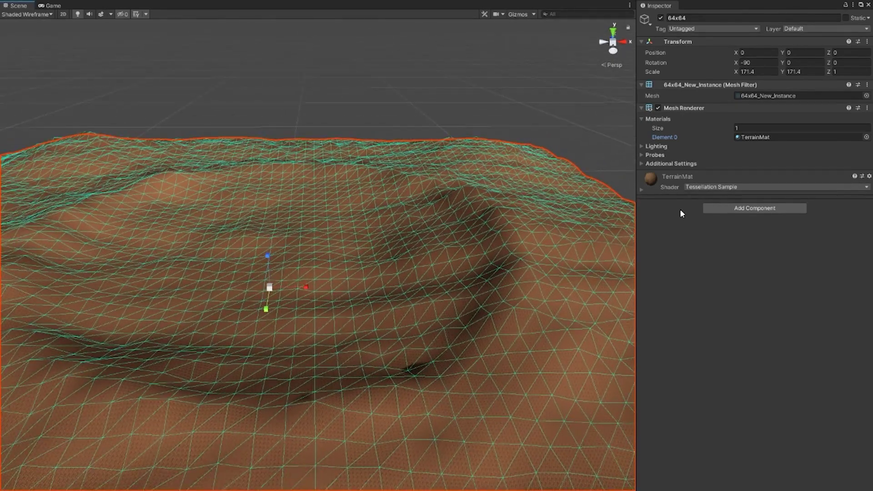
Expand the TerrainMat properties and set its displacement texture to Default-Particle
{"action": "left_click", "coordinate": [672, 179]}
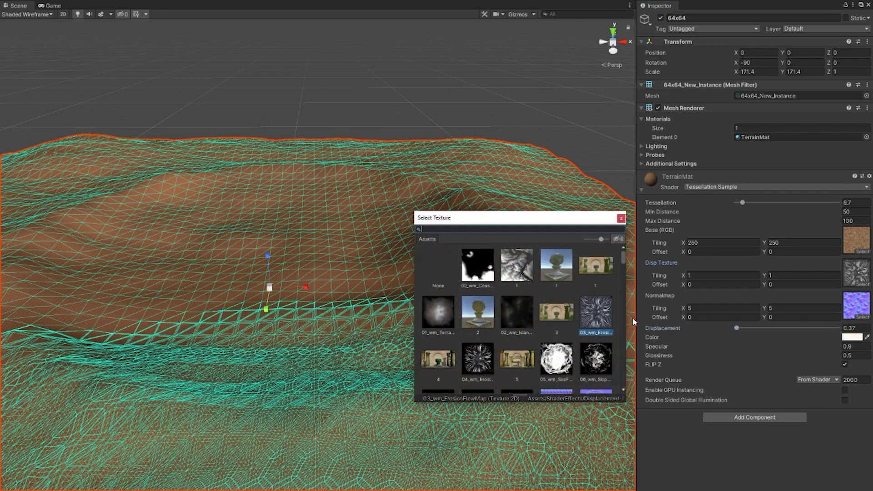
{"action": "left_click", "coordinate": [558, 362]}
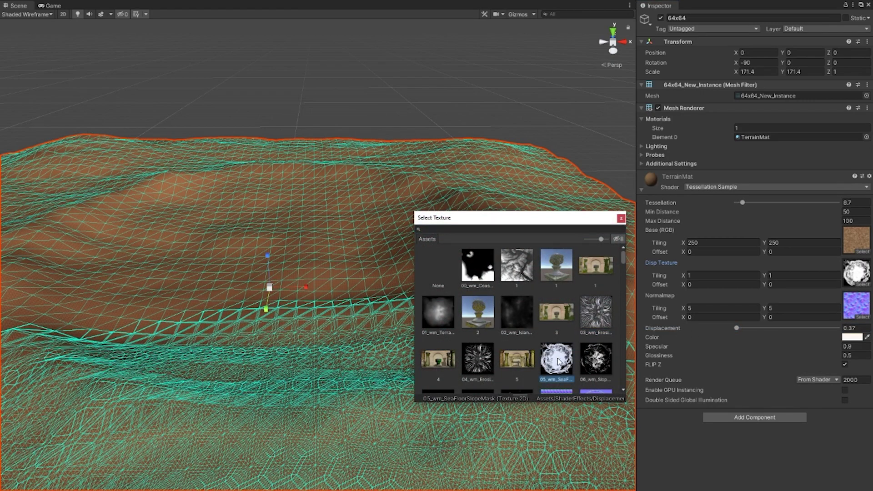
{"action": "scroll", "coordinate": [564, 355], "scroll_direction": "down", "scroll_amount": 6}
{"action": "left_click_drag", "start_coordinate": [621, 269], "coordinate": [625, 394]}
{"action": "left_click", "coordinate": [591, 277]}
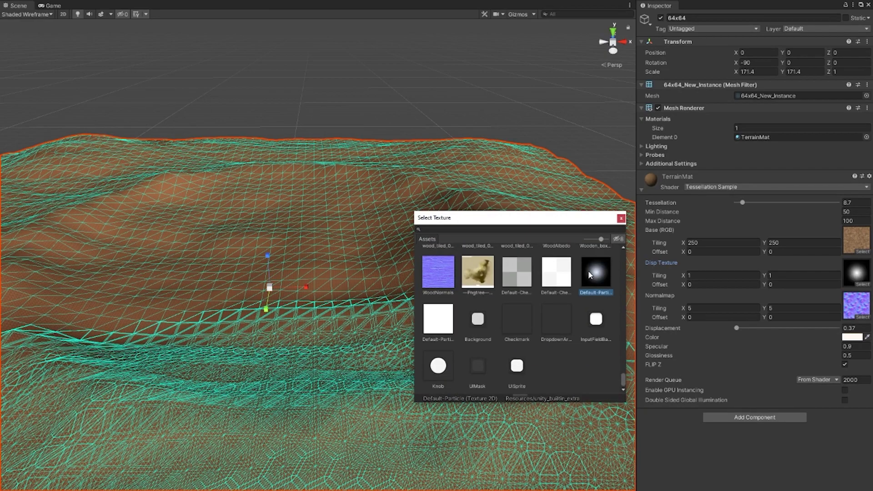
{"action": "double_click", "coordinate": [591, 276]}
Set TerrainMat's Displacement to 45 and inspect the displaced mesh from several angles and distances
{"action": "left_click_drag", "start_coordinate": [737, 328], "coordinate": [741, 328]}
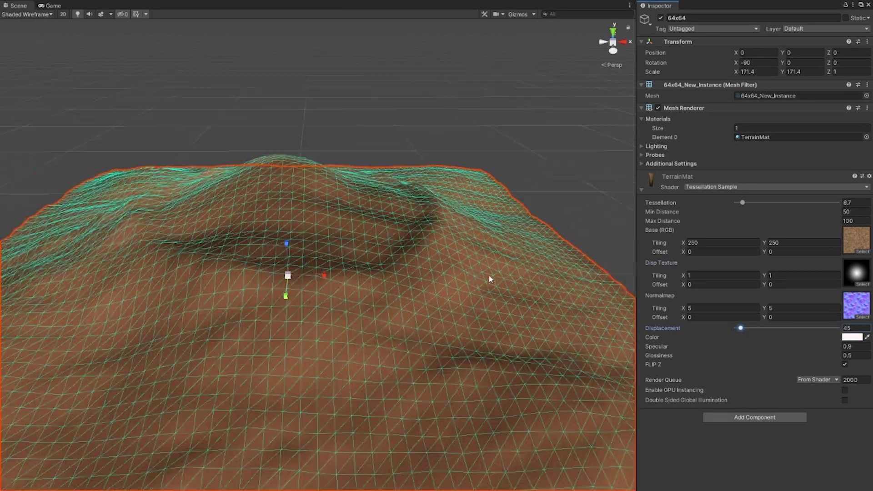
{"action": "left_click_drag", "start_coordinate": [490, 279], "coordinate": [406, 183], "text": "alt"}
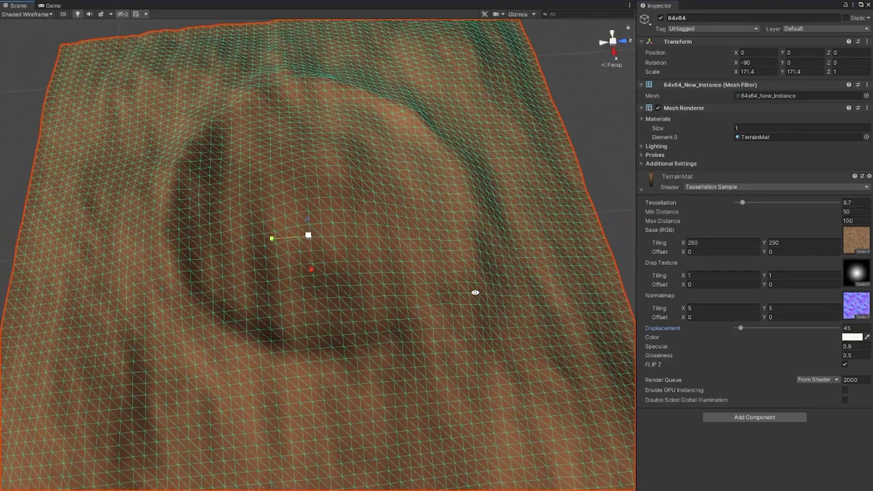
{"action": "left_click_drag", "start_coordinate": [246, 364], "coordinate": [450, 292], "text": "alt"}
{"action": "right_click_drag", "start_coordinate": [396, 294], "coordinate": [367, 257], "text": "alt"}
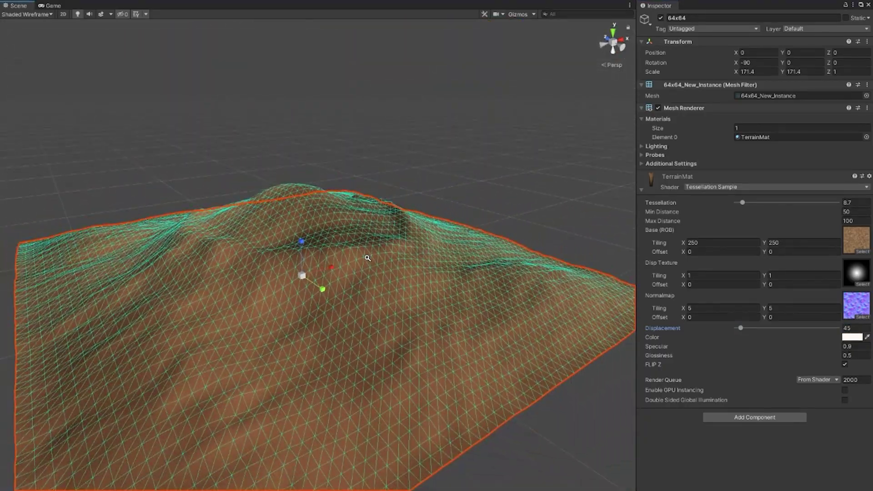
{"action": "left_click_drag", "start_coordinate": [341, 314], "coordinate": [360, 308], "text": "alt"}
{"action": "middle_click_drag", "start_coordinate": [361, 308], "coordinate": [422, 345], "text": "alt"}
{"action": "right_click_drag", "start_coordinate": [422, 345], "coordinate": [469, 386], "text": "alt"}
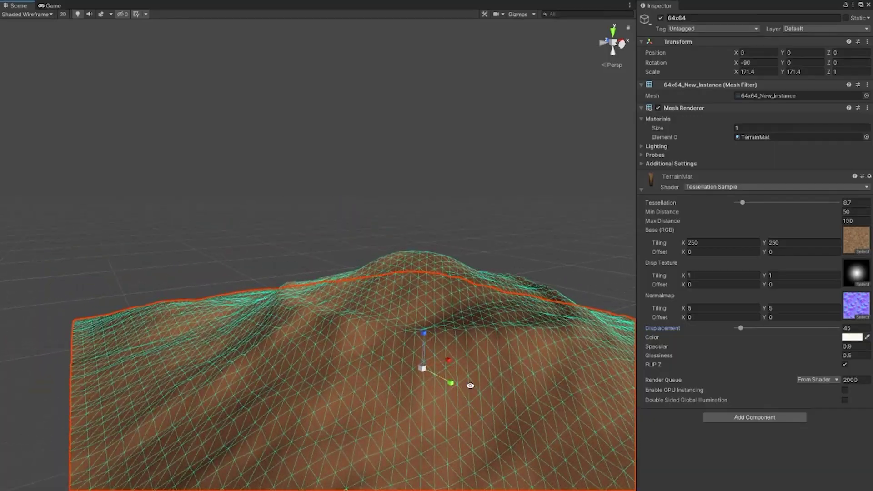
{"action": "left_click_drag", "start_coordinate": [469, 386], "coordinate": [458, 334], "text": "alt"}
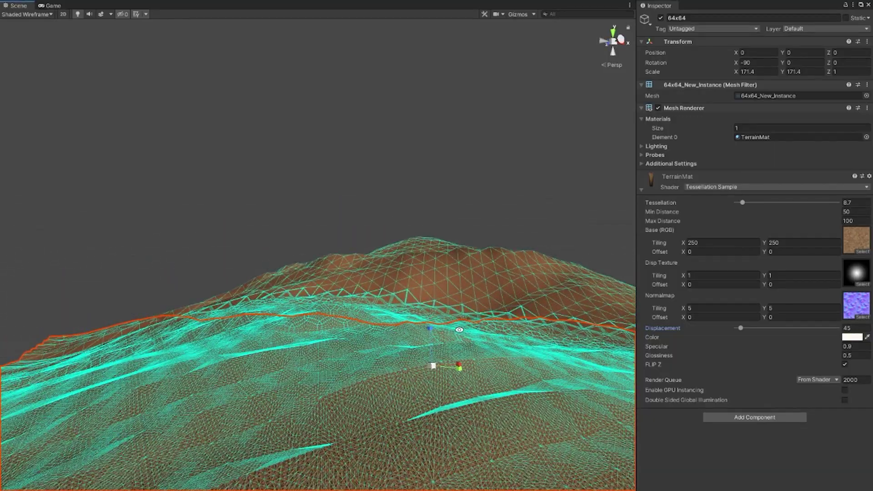
Check the displaced 64x64 mesh from other angles and deactivate the Terrain object
{"action": "right_click_drag", "start_coordinate": [458, 334], "coordinate": [460, 268], "text": "alt"}
{"action": "left_click_drag", "start_coordinate": [501, 258], "coordinate": [441, 245], "text": "alt"}
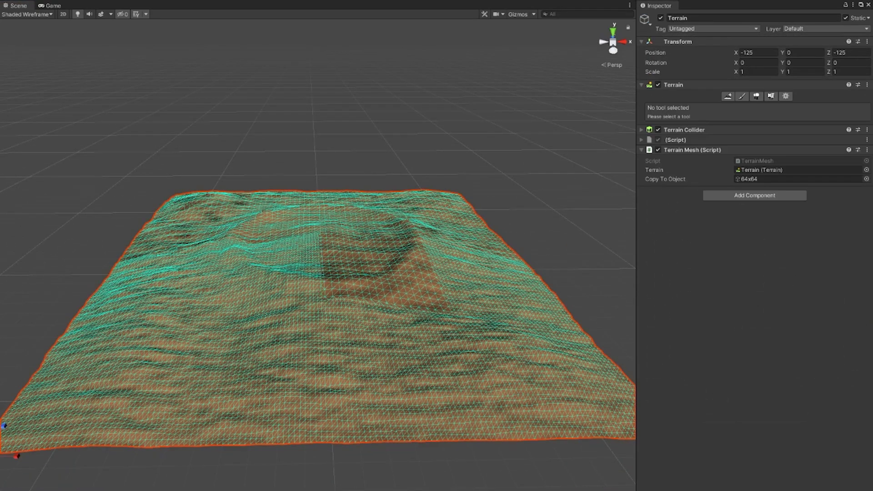
{"action": "key", "text": "alt+shift+a"}
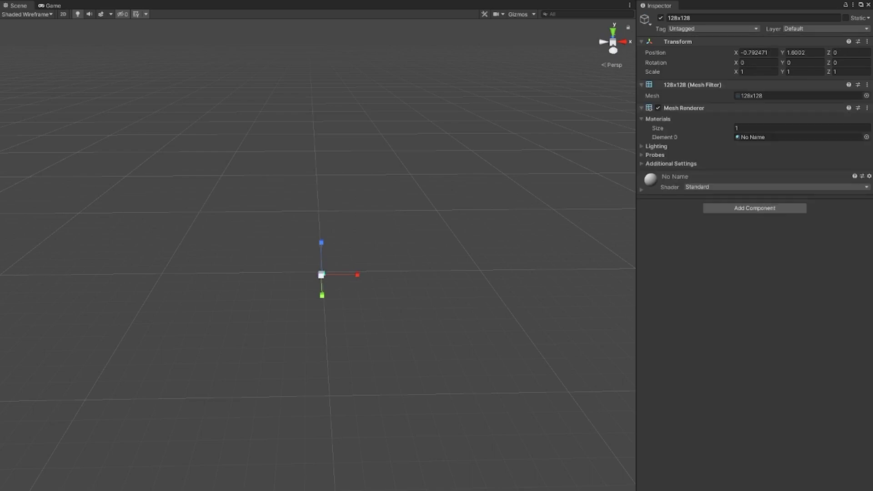
Delete the neighbouring grid planes so that only the 128x128 plane remains in the scene
{"action": "key", "text": "f"}
{"action": "left_click_drag", "start_coordinate": [427, 294], "coordinate": [422, 334], "text": "alt"}
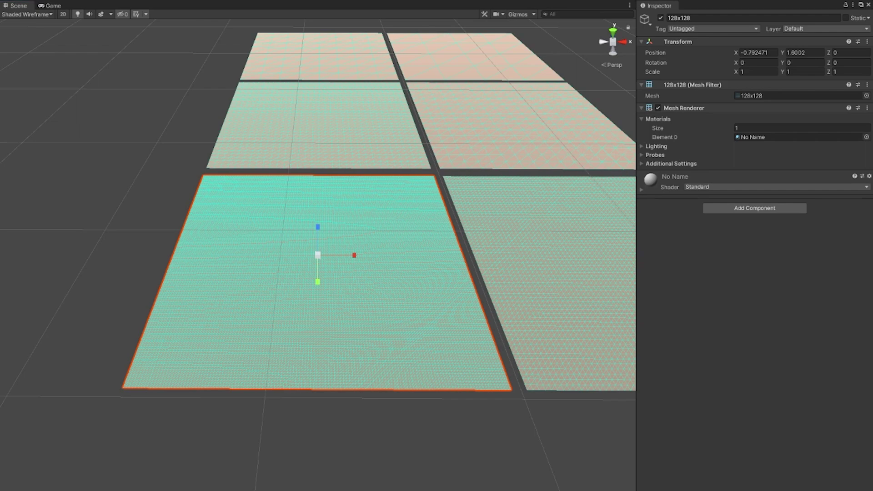
{"action": "key", "text": "Delete"}
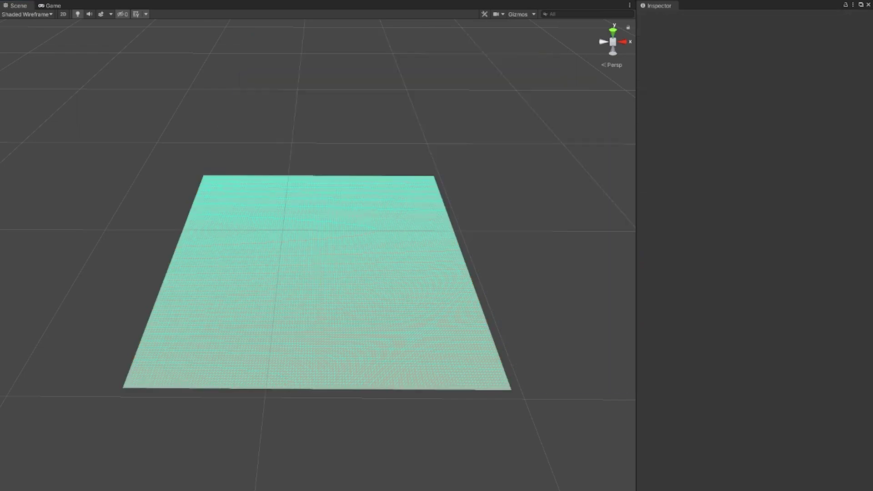
Set the 128x128 plane's X and Y scale to 170
{"action": "left_click", "coordinate": [468, 280]}
{"action": "left_click", "coordinate": [756, 71]}
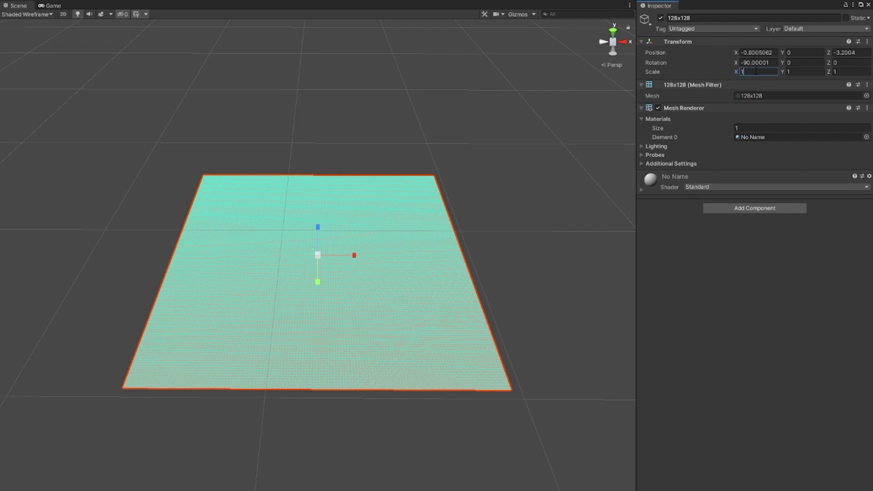
{"action": "type", "text": "70"}
{"action": "key", "text": "Tab"}
{"action": "type", "text": "17"}
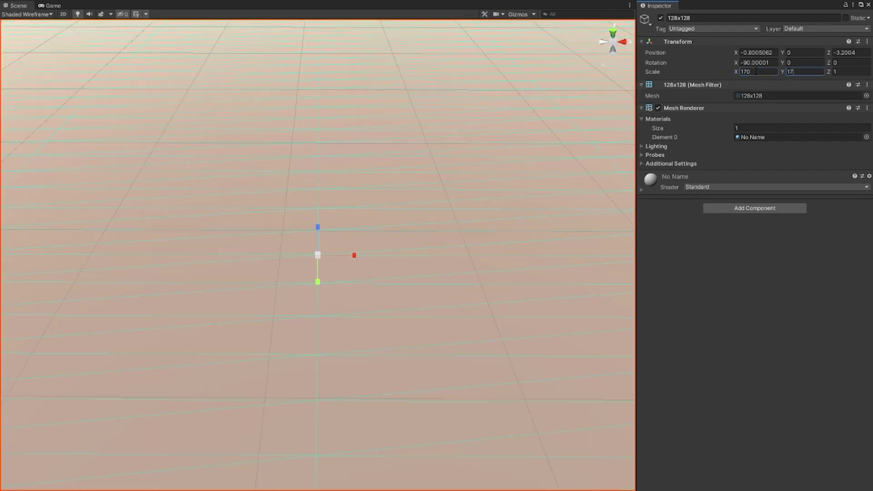
{"action": "type", "text": "0"}
Set the 128x128 plane's X and Z position to 0 and its X rotation to -90
{"action": "left_click", "coordinate": [769, 52]}
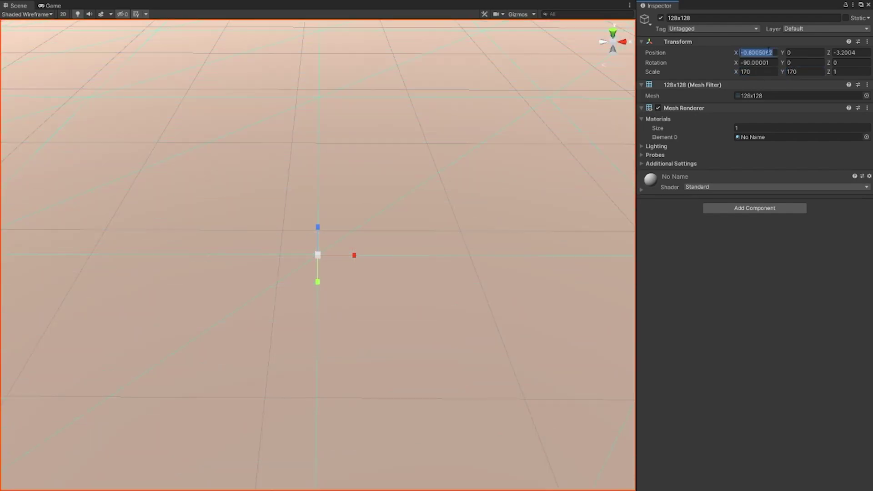
{"action": "type", "text": "0"}
{"action": "key", "text": "Tab"}
{"action": "key", "text": "Tab"}
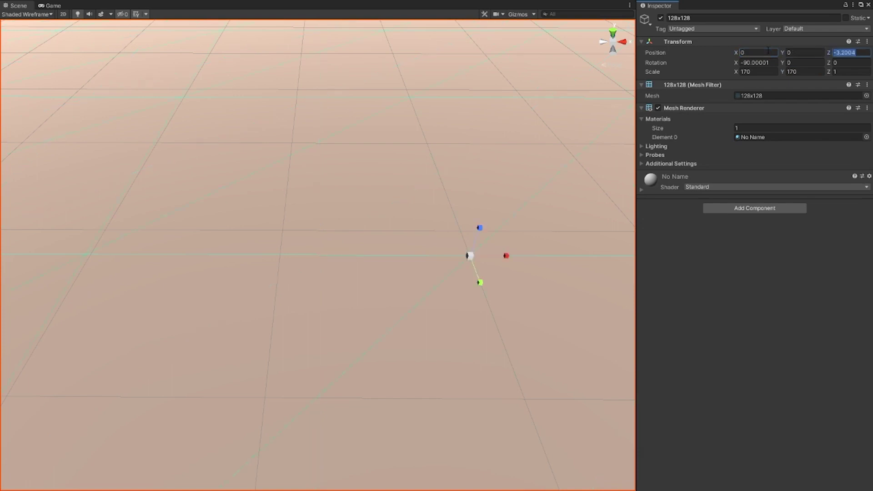
{"action": "type", "text": "0"}
{"action": "left_click", "coordinate": [768, 63]}
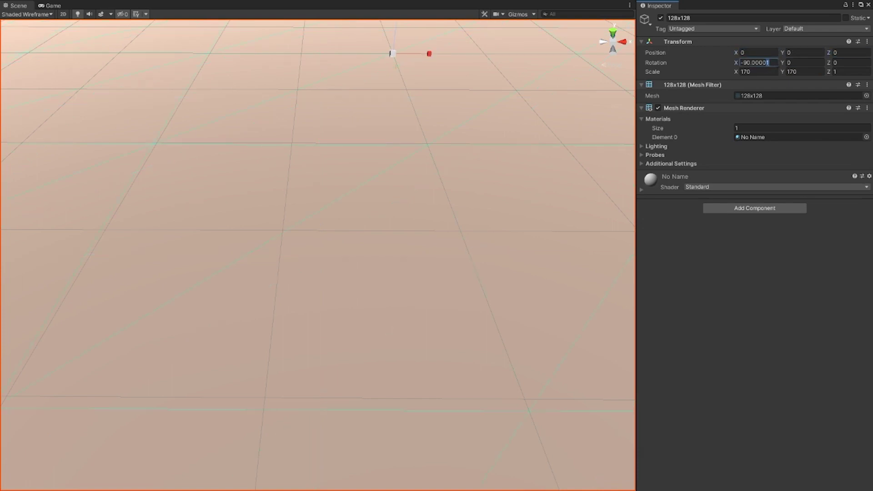
{"action": "left_click", "coordinate": [482, 184]}
{"action": "key", "text": "f"}
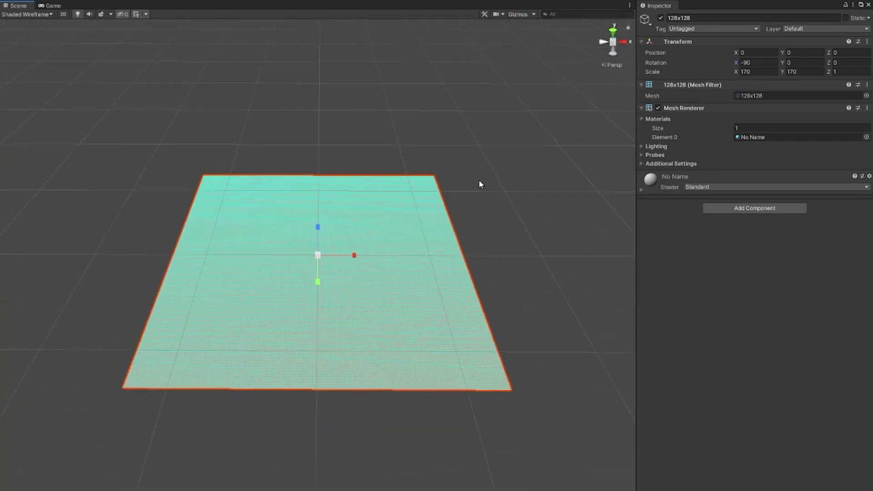
{"action": "left_click_drag", "start_coordinate": [473, 218], "coordinate": [488, 211], "text": "alt"}
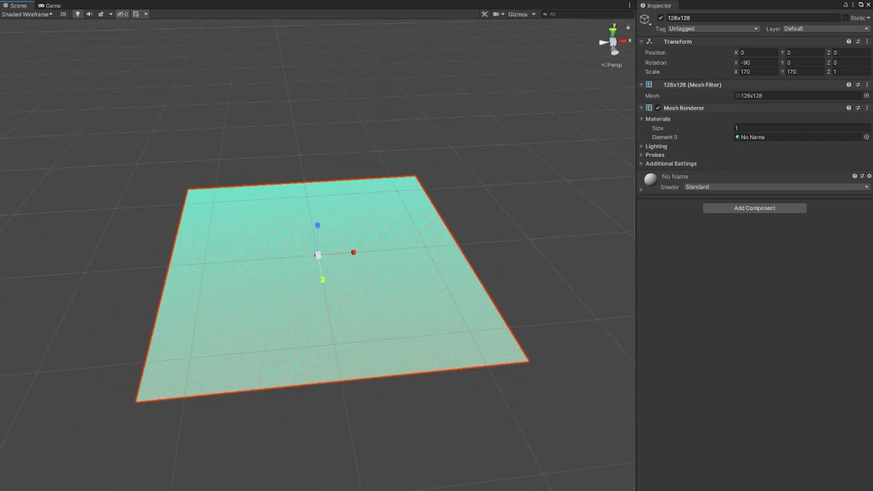
Reactivate the Terrain object and compare its extent with the 128x128 plane
{"action": "key", "text": "alt+shift+a"}
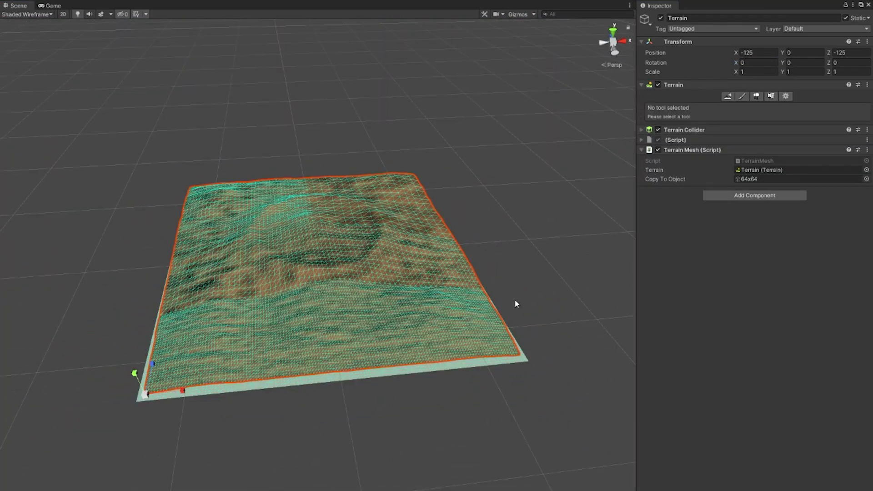
{"action": "left_click", "coordinate": [471, 252]}
{"action": "left_click", "coordinate": [460, 255]}
{"action": "left_click", "coordinate": [460, 255]}
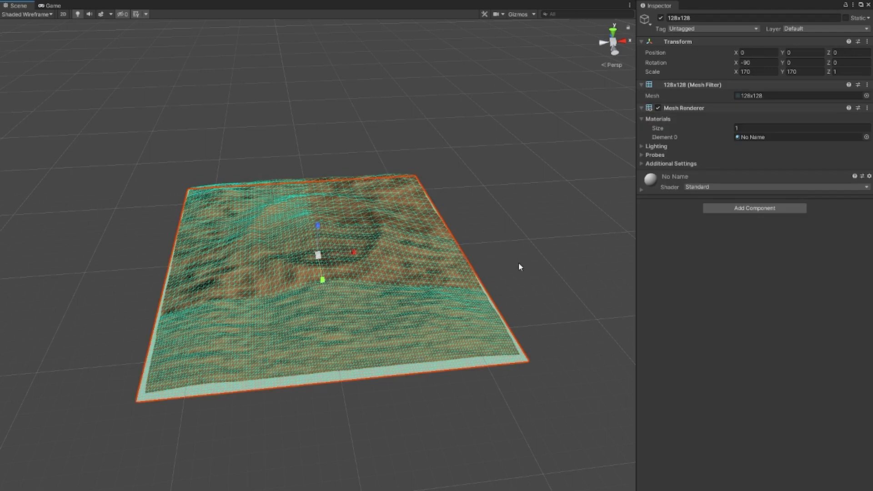
{"action": "left_click", "coordinate": [421, 266]}
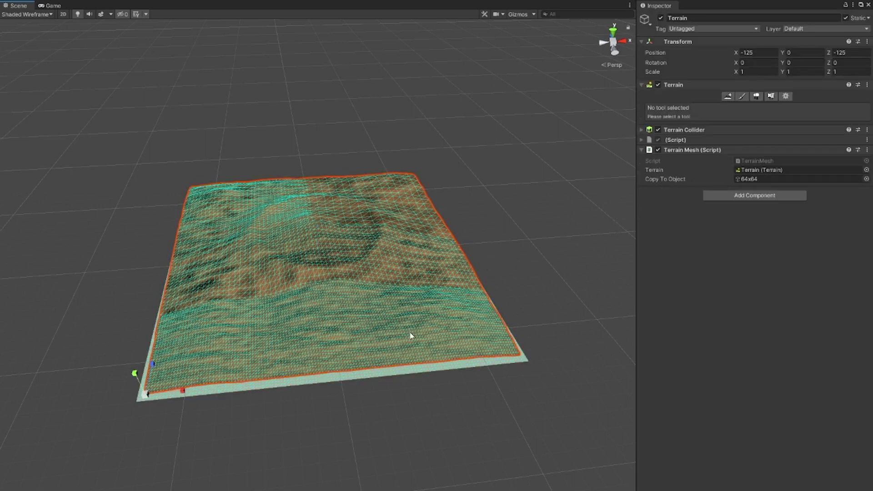
Assign the 128x128 plane as Copy To Object in the Terrain Mesh script and play the scene with the Terrain deactivated
{"action": "left_click_drag", "start_coordinate": [872, 220], "coordinate": [741, 181]}
{"action": "key", "text": "ctrl+p"}
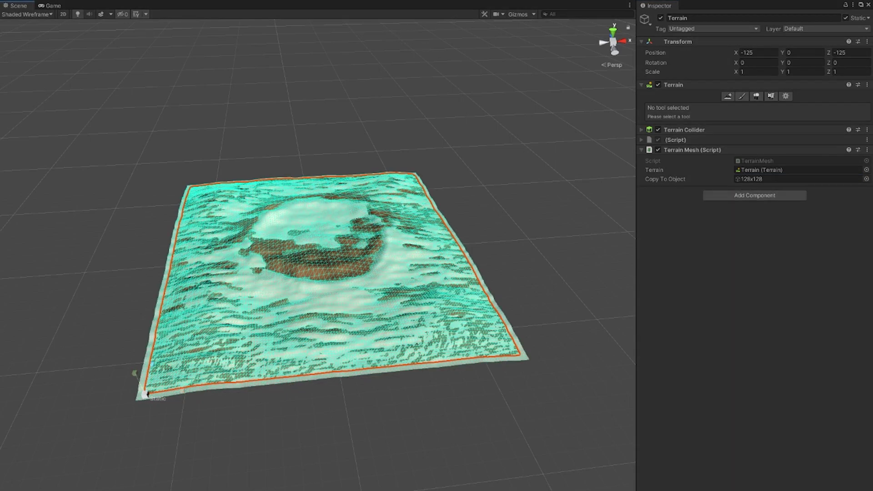
{"action": "key", "text": "alt+shift+a"}
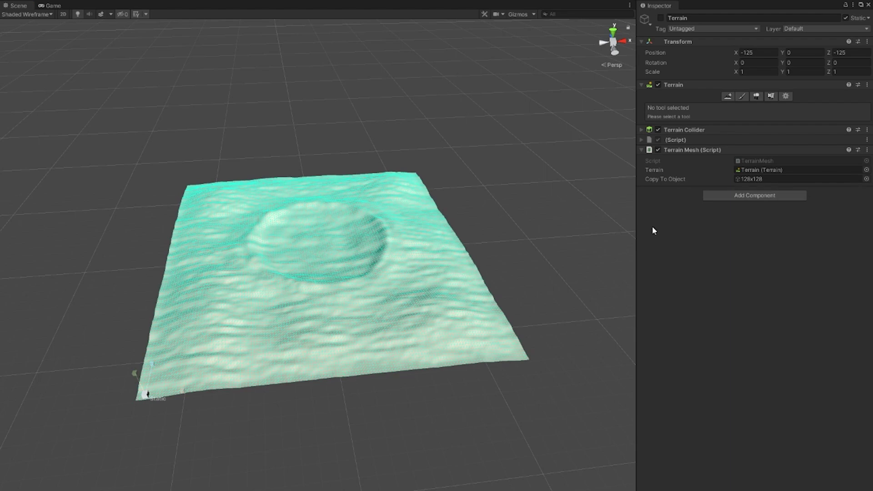
Save the 128x128 object's generated mesh as a new instance named 128x128 Instance.asset in the Mars Landscape 3D folder
{"action": "left_click", "coordinate": [414, 290]}
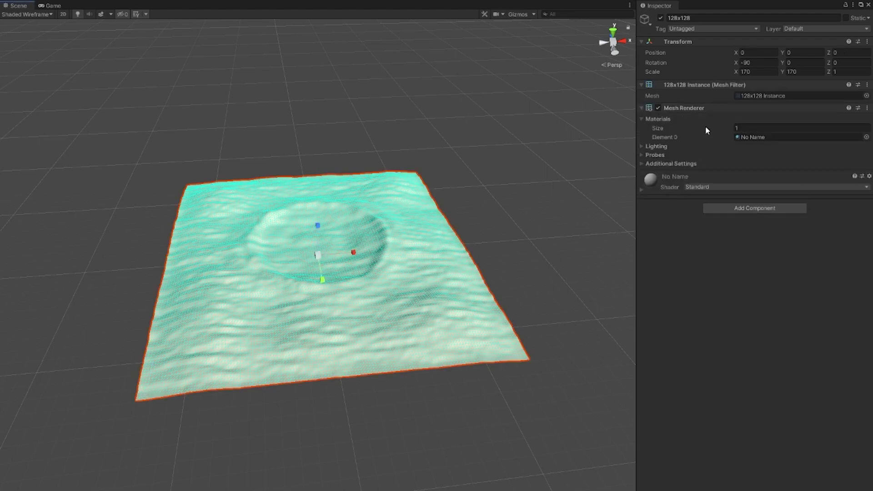
{"action": "right_click", "coordinate": [703, 85]}
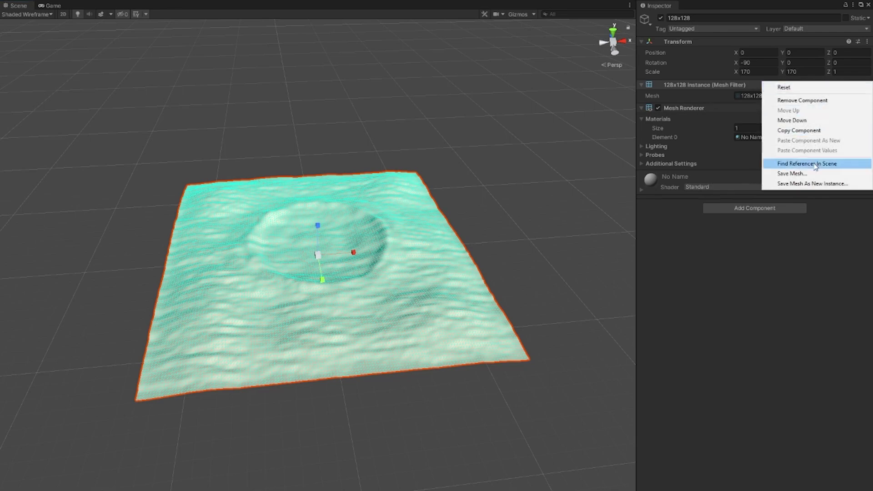
{"action": "left_click", "coordinate": [815, 188]}
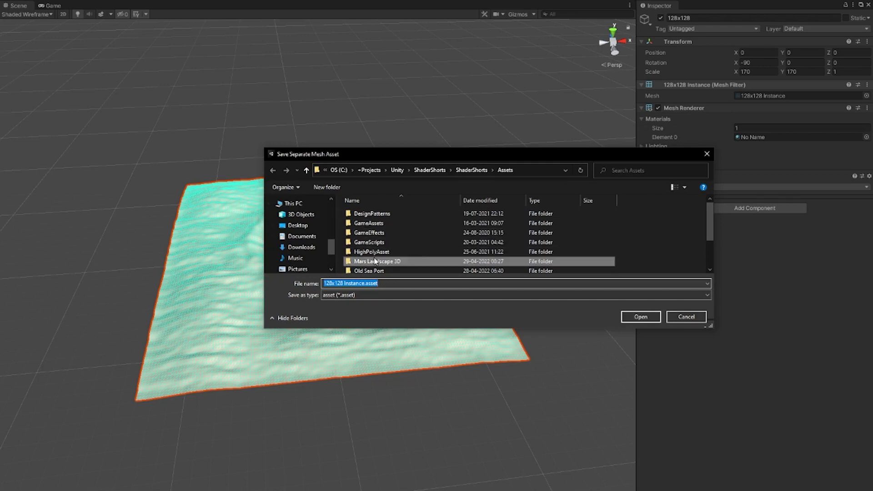
{"action": "double_click", "coordinate": [402, 262]}
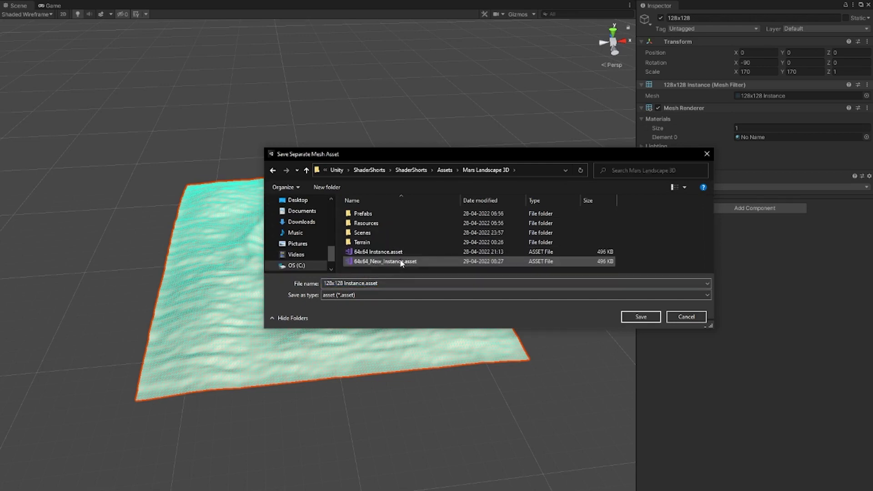
{"action": "left_click", "coordinate": [638, 317]}
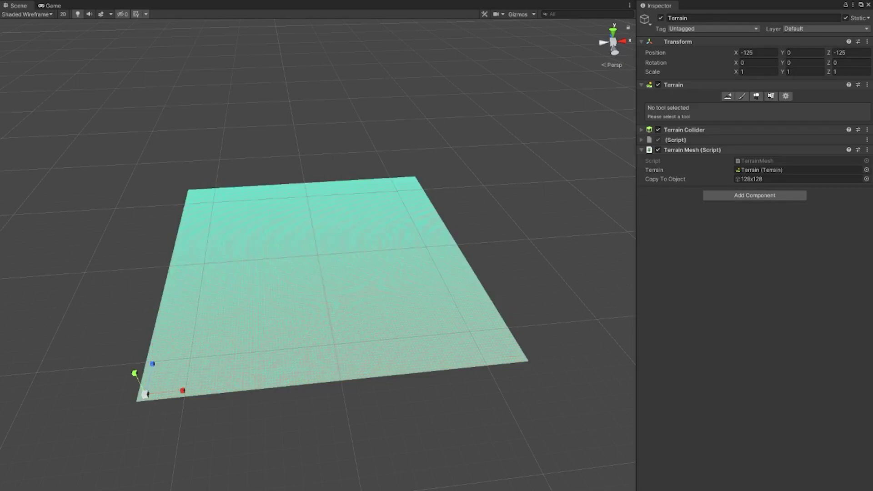
Replace the mesh in the 128x128 object's Mesh Filter with the saved 128x128 Instance mesh
{"action": "left_click", "coordinate": [326, 247]}
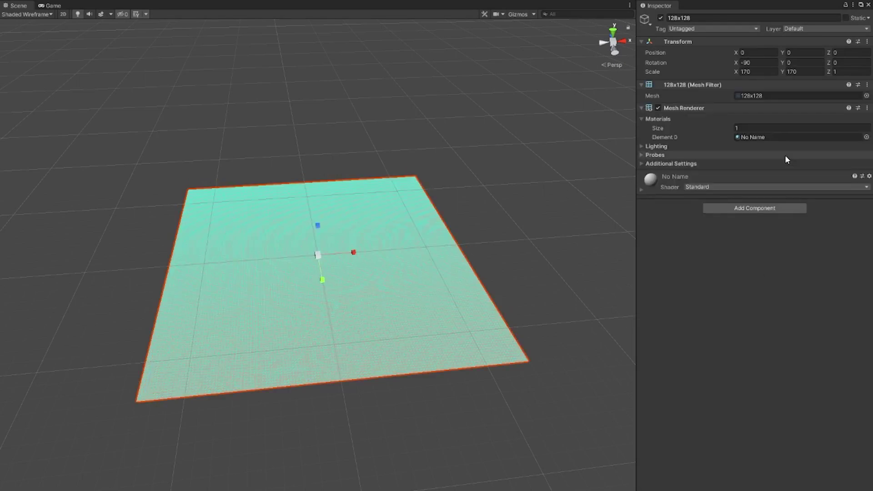
{"action": "left_click", "coordinate": [867, 95]}
{"action": "type", "text": "12"}
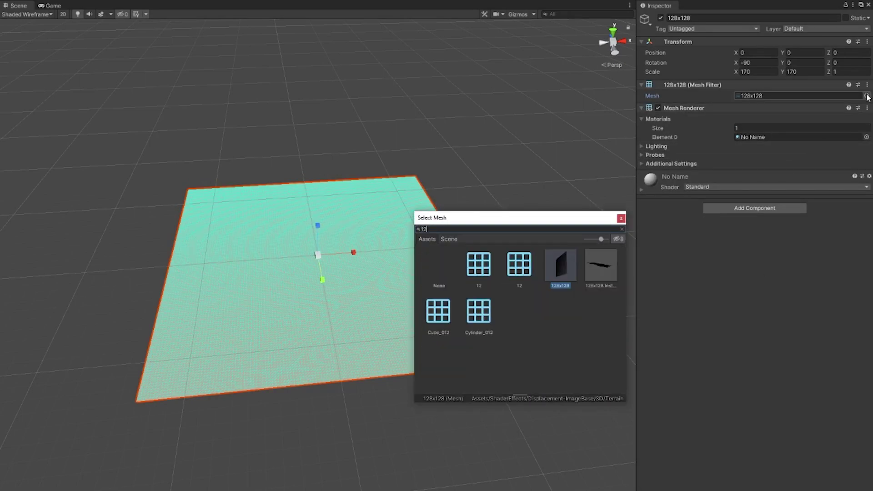
{"action": "double_click", "coordinate": [612, 271]}
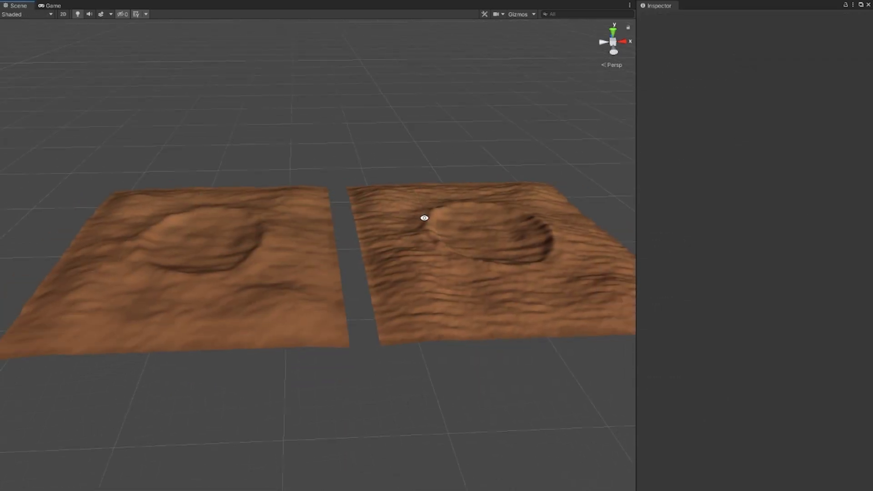
Compare the surface detail of the shaded 64x64 and 128x128 meshes from a distance and up close
{"action": "left_click_drag", "start_coordinate": [424, 218], "coordinate": [450, 220], "text": "alt"}
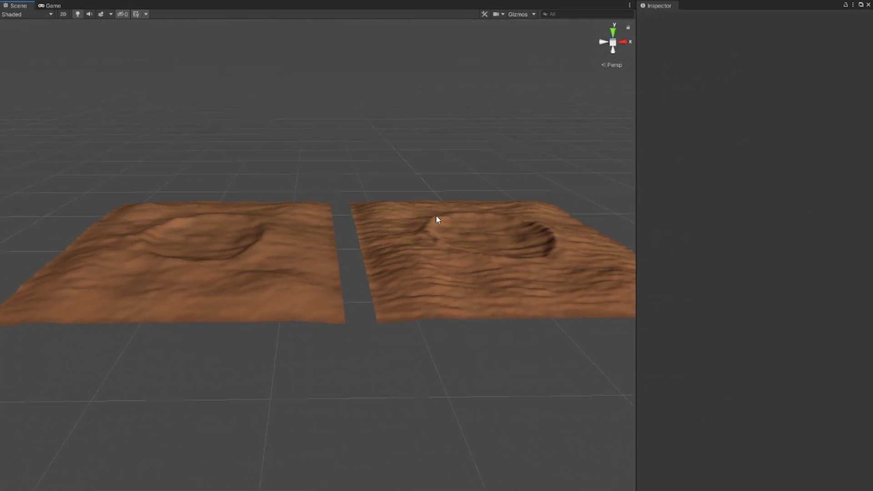
{"action": "left_click_drag", "start_coordinate": [476, 263], "coordinate": [441, 305], "text": "alt"}
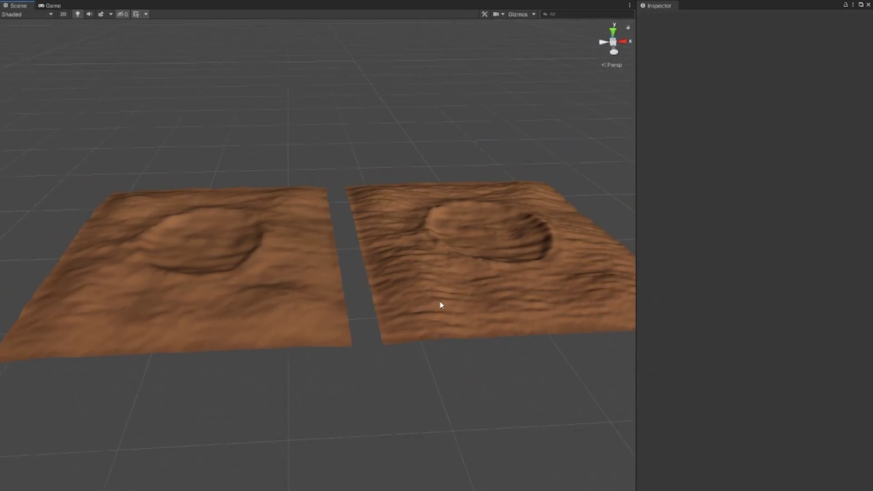
{"action": "scroll", "coordinate": [324, 295], "scroll_direction": "up", "scroll_amount": 5}
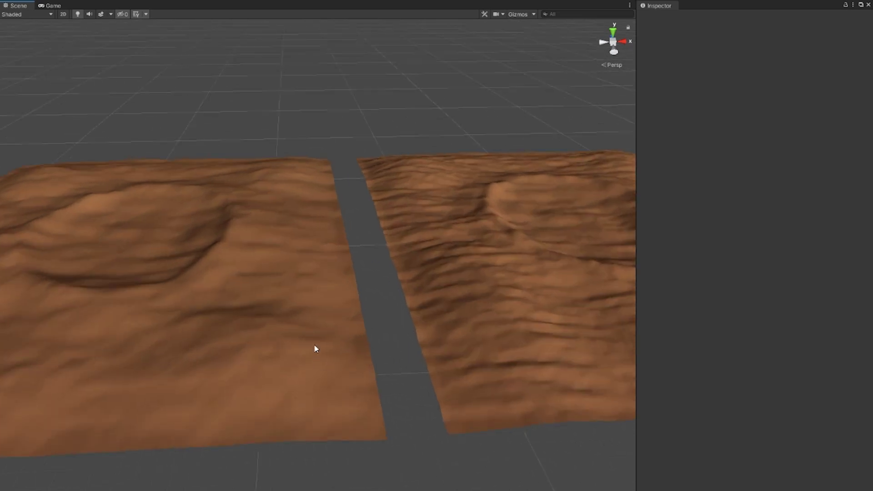
{"action": "mouse_move", "coordinate": [345, 334]}
{"action": "right_mouse_down"}
{"action": "mouse_move", "coordinate": [343, 317]}
{"action": "mouse_move", "coordinate": [269, 328]}
{"action": "right_mouse_up"}
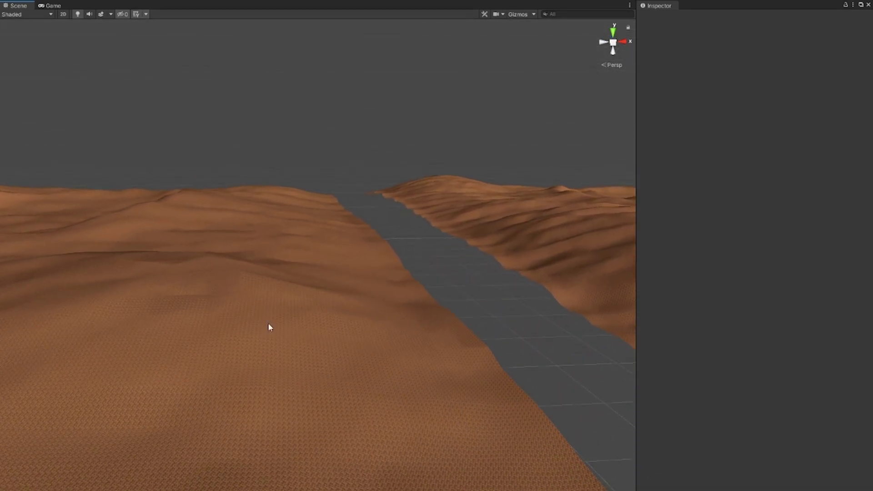
Show the scene in Shaded Wireframe mode and examine the tessellation on both meshes
{"action": "left_click", "coordinate": [14, 14]}
{"action": "left_click", "coordinate": [19, 47]}
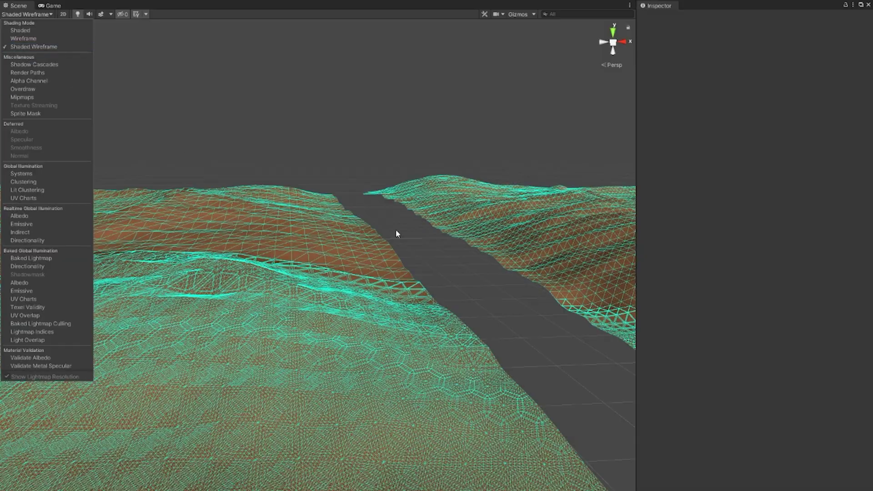
{"action": "mouse_move", "coordinate": [398, 233]}
{"action": "right_mouse_down"}
{"action": "mouse_move", "coordinate": [430, 240]}
{"action": "mouse_move", "coordinate": [351, 238]}
{"action": "mouse_move", "coordinate": [413, 247]}
{"action": "mouse_move", "coordinate": [464, 237]}
{"action": "mouse_move", "coordinate": [414, 251]}
{"action": "mouse_move", "coordinate": [450, 126]}
{"action": "mouse_move", "coordinate": [469, 177]}
{"action": "mouse_move", "coordinate": [467, 307]}
{"action": "right_mouse_up"}
{"action": "key", "text": "s"}
{"action": "key", "text": "e"}
Set the Displacement of the 64x64 object's TerrainMat material to 66.78 and inspect both raised meshes
{"action": "left_click", "coordinate": [183, 205]}
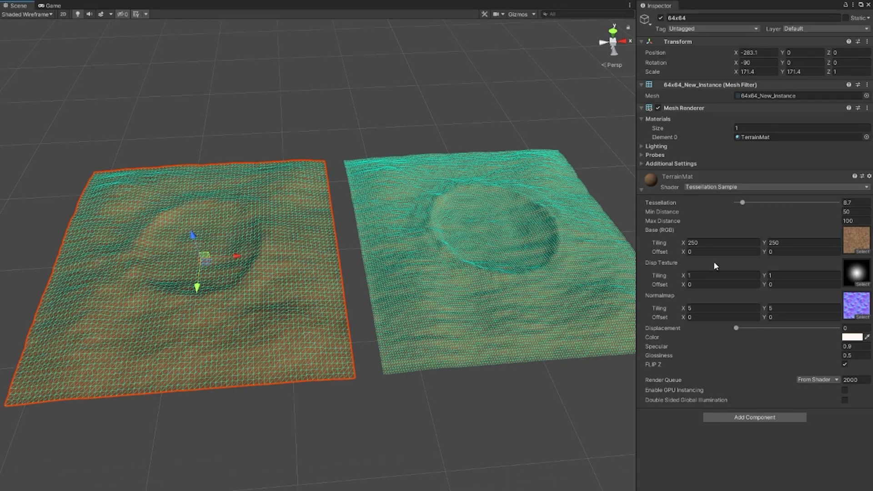
{"action": "left_click_drag", "start_coordinate": [717, 327], "coordinate": [864, 319]}
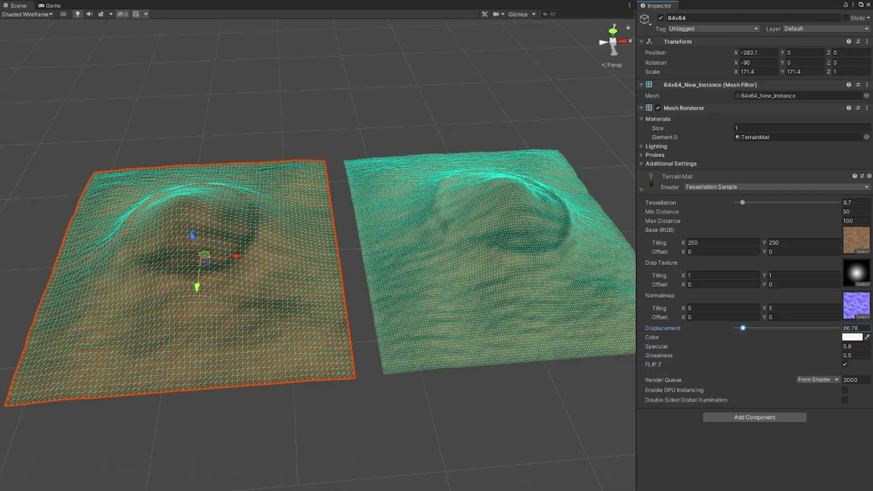
{"action": "left_click_drag", "start_coordinate": [333, 241], "coordinate": [523, 148], "text": "alt"}
{"action": "scroll", "coordinate": [346, 249], "scroll_direction": "up", "scroll_amount": 3}
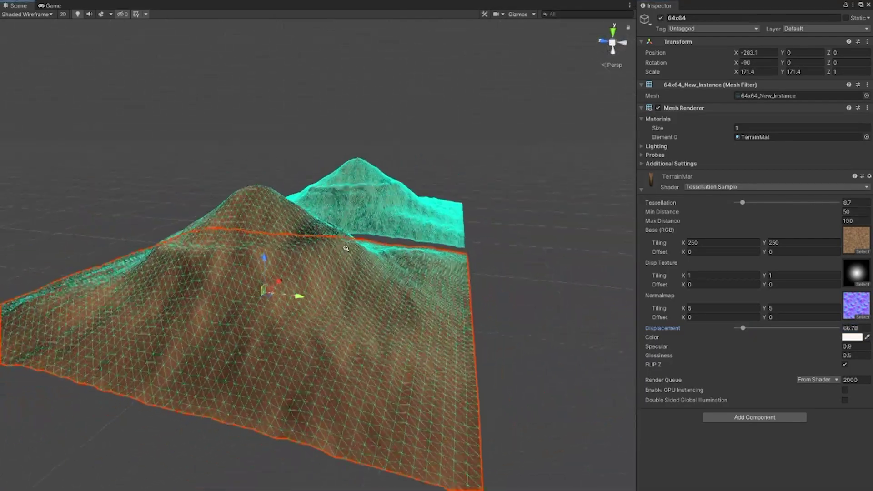
{"action": "scroll", "coordinate": [346, 248], "scroll_direction": "up", "scroll_amount": 5}
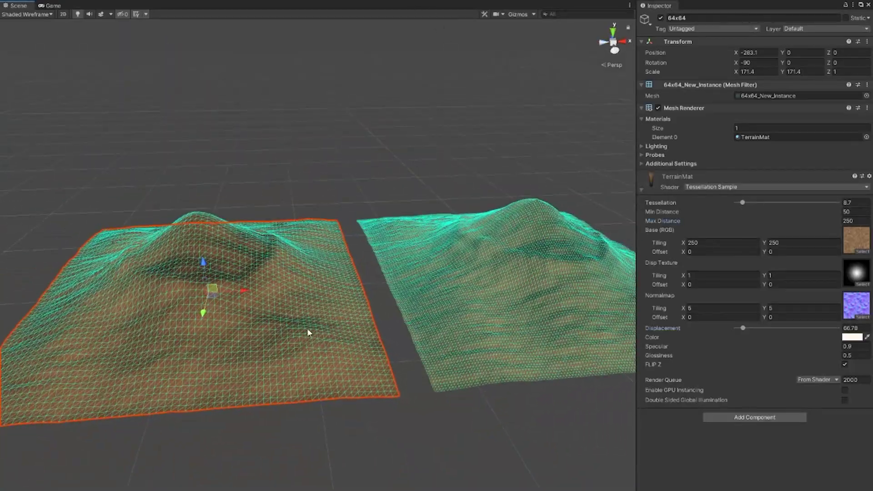
Compare the wireframe density of the two displaced meshes and return the scene view to Shaded mode
{"action": "left_click_drag", "start_coordinate": [308, 333], "coordinate": [367, 353], "text": "alt"}
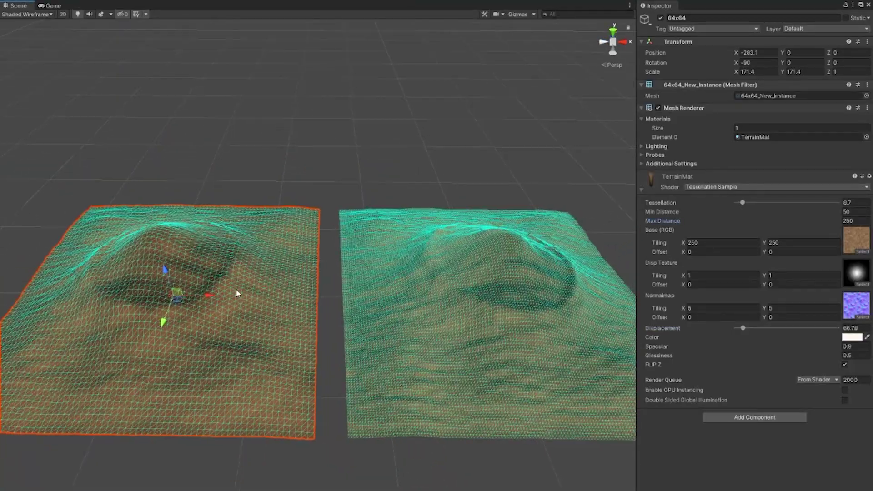
{"action": "left_click", "coordinate": [480, 317]}
{"action": "left_click", "coordinate": [34, 12]}
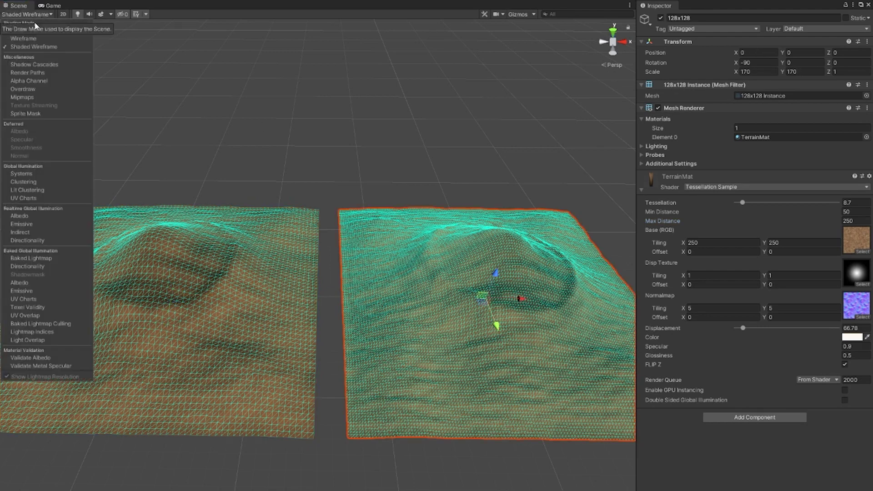
{"action": "left_click", "coordinate": [36, 37]}
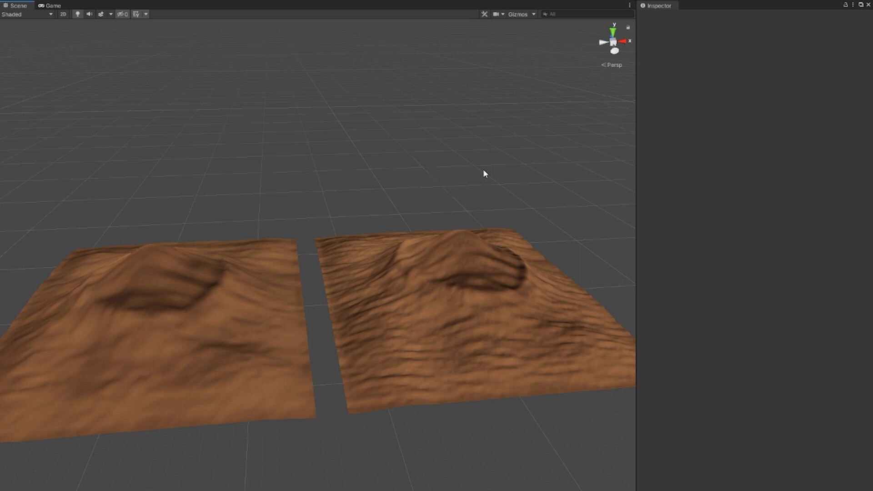
Examine the displaced 64x64 mesh's shaded surface up close and from farther away
{"action": "scroll", "coordinate": [346, 191], "scroll_direction": "up", "scroll_amount": 2}
{"action": "middle_click_drag", "start_coordinate": [173, 286], "coordinate": [427, 269]}
{"action": "scroll", "coordinate": [459, 248], "scroll_direction": "up", "scroll_amount": 6}
{"action": "scroll", "coordinate": [464, 277], "scroll_direction": "up", "scroll_amount": 2}
{"action": "scroll", "coordinate": [494, 298], "scroll_direction": "down", "scroll_amount": 6}
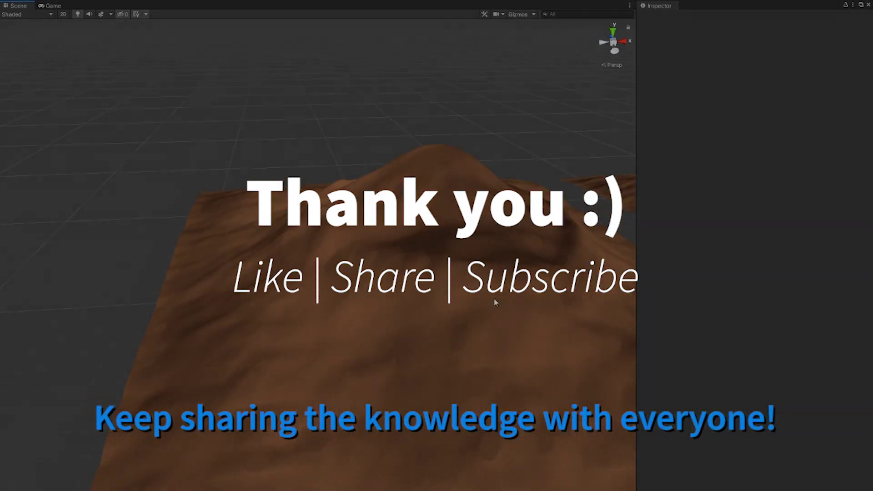